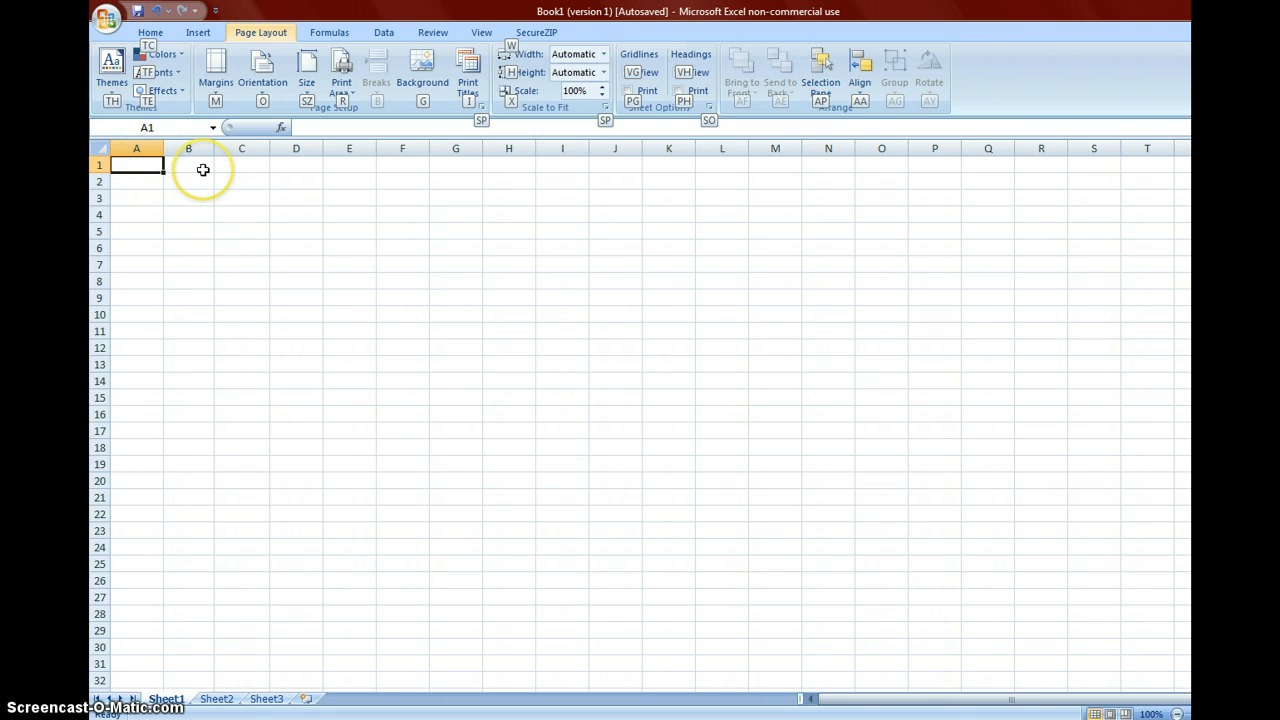
- Enter the column headings Caucasian, African American, Hispanic and Asian in cells B1 to E1
left_click(203, 170)
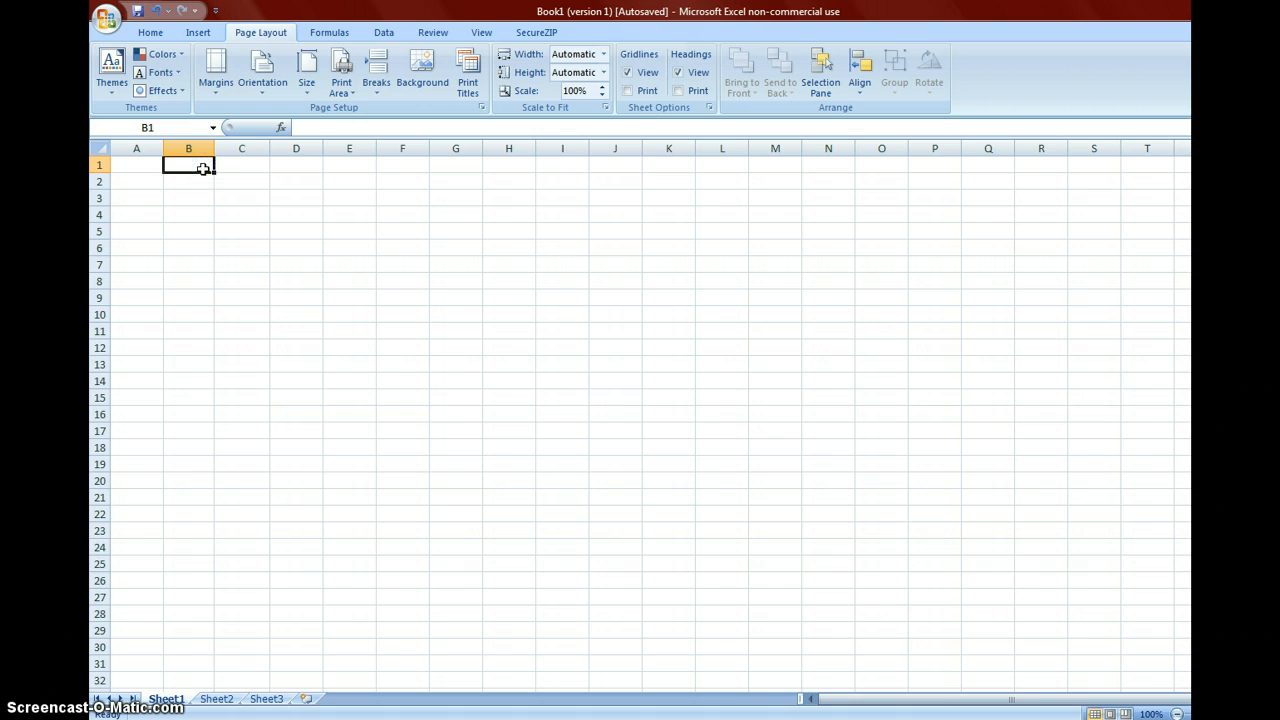
type("Caucasian")
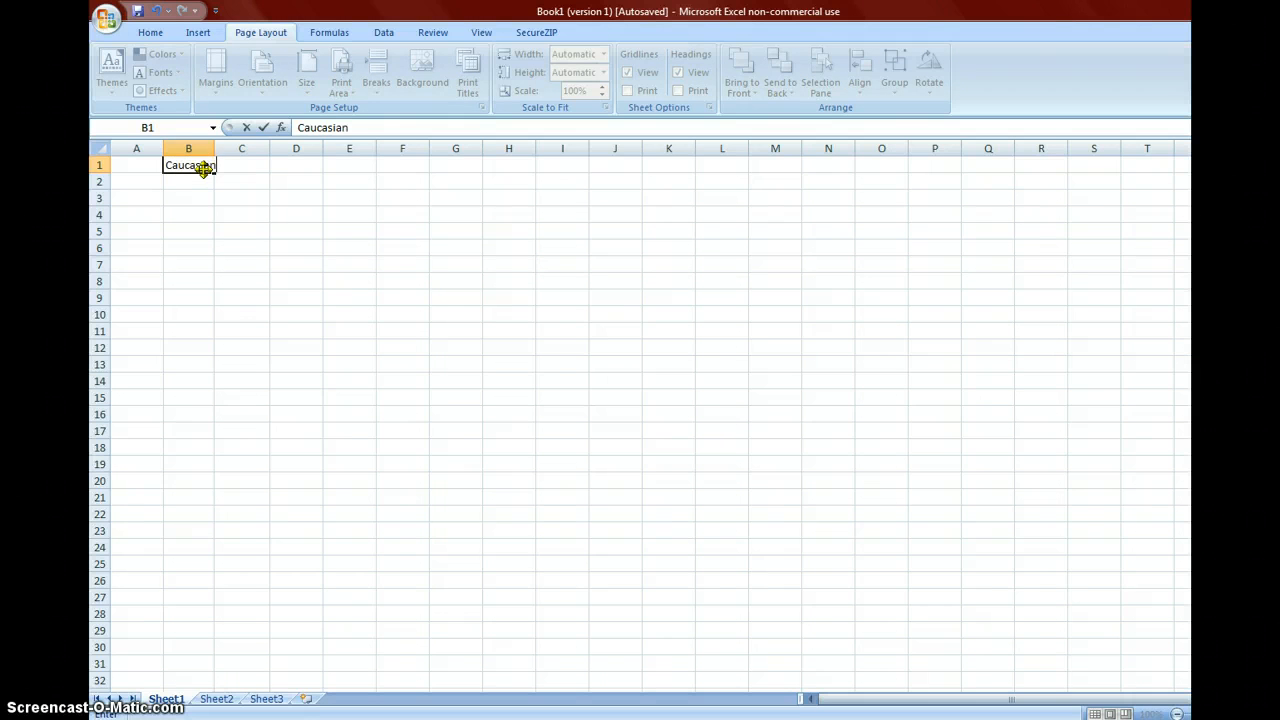
key("Tab")
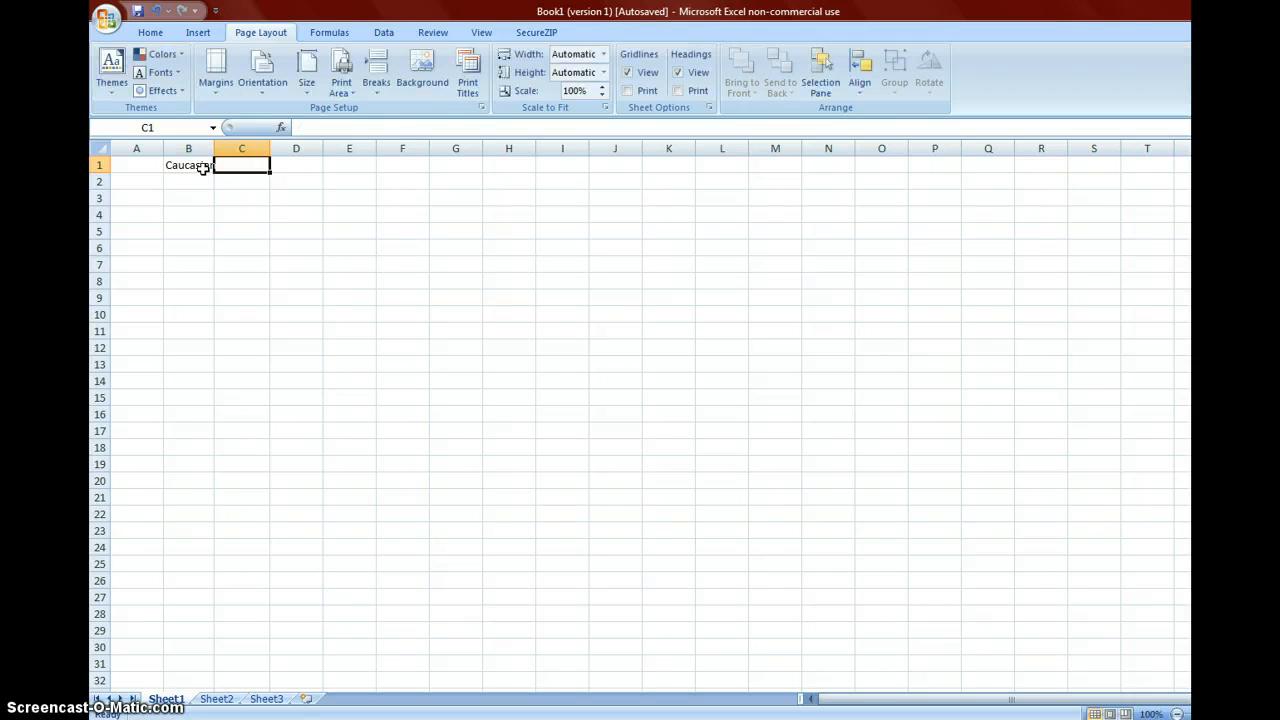
type("African Ameri")
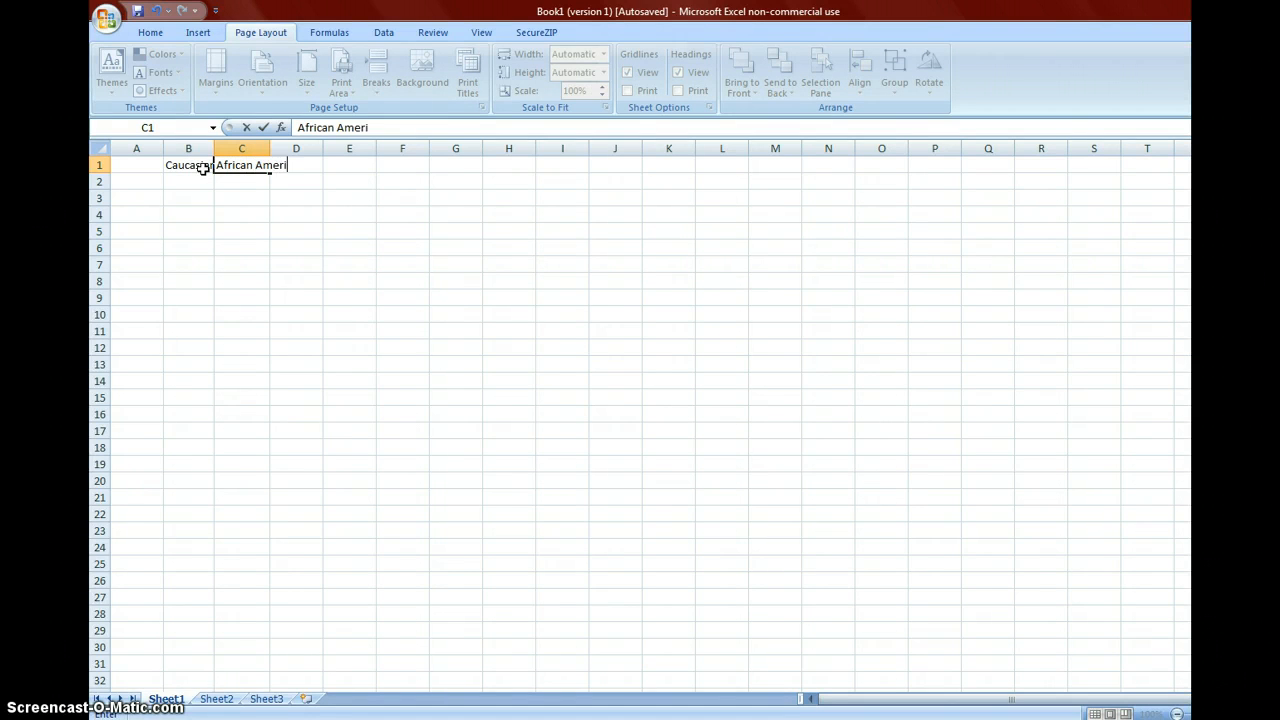
type("can")
key("Tab")
type("Hispanic")
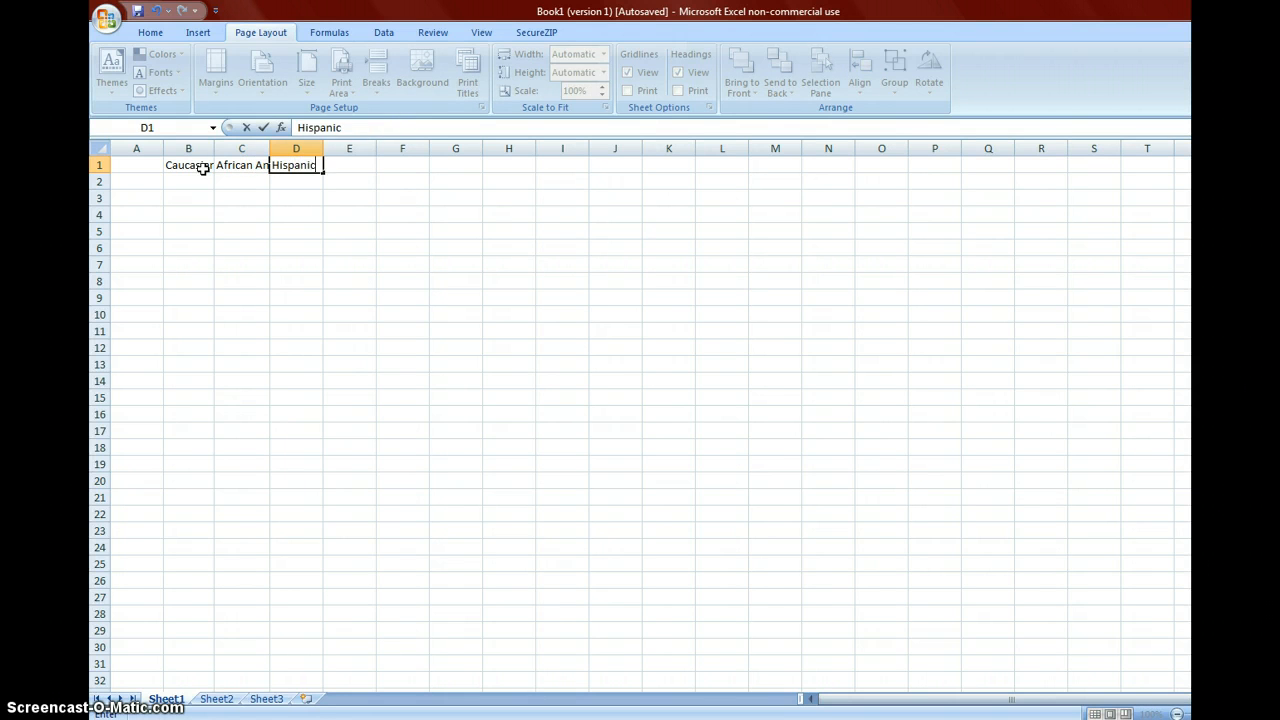
key("Tab")
type("Asian")
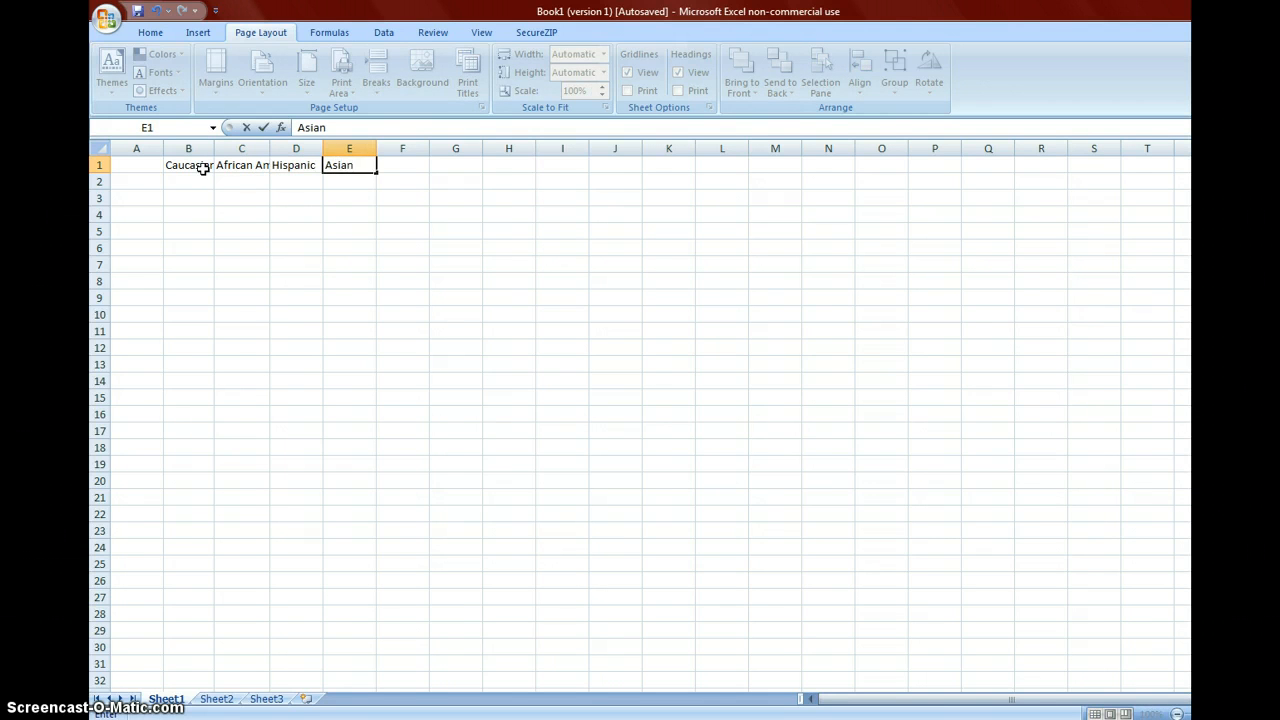
left_click(205, 181)
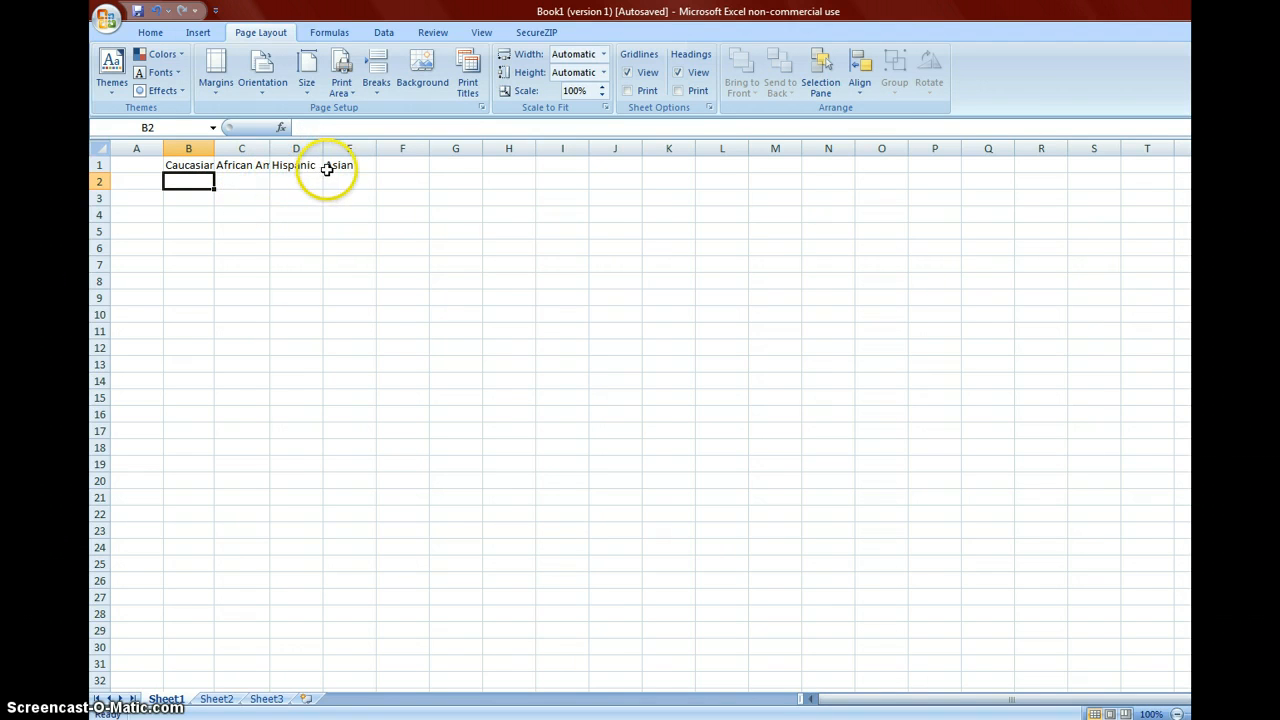
- Autofit the widths of columns B through E to their headings
double_click(214, 149)
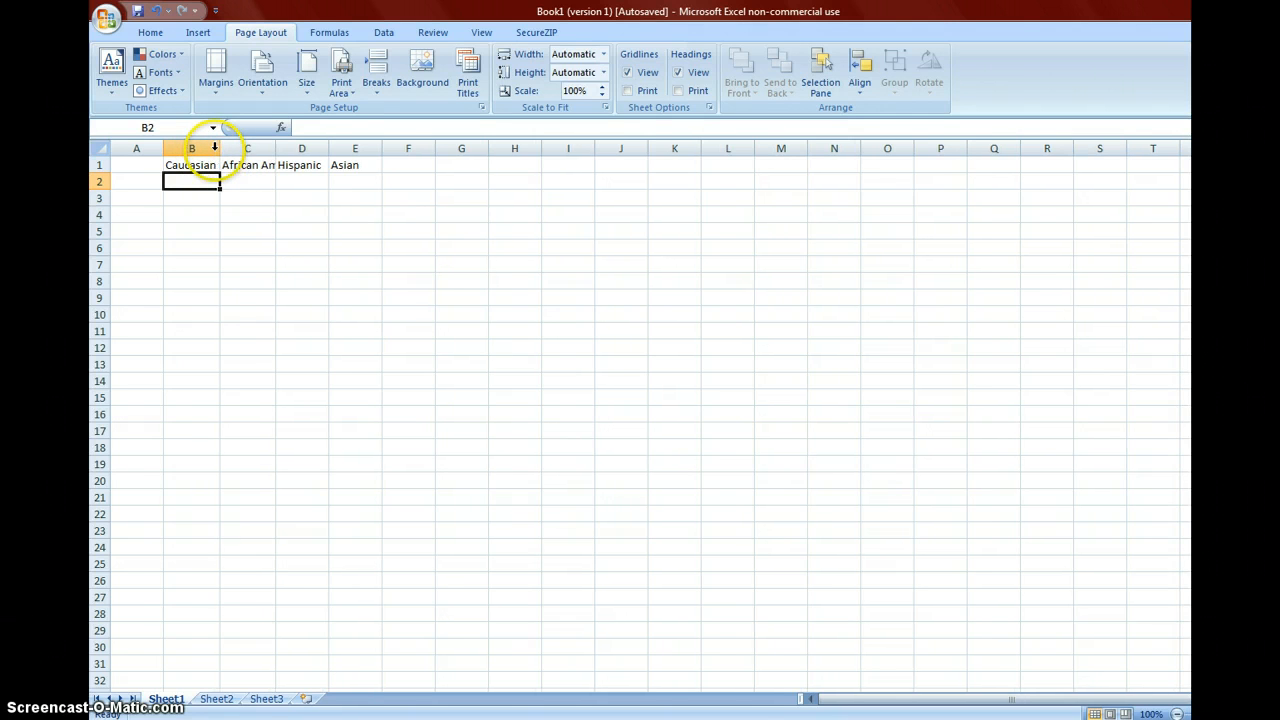
double_click(276, 151)
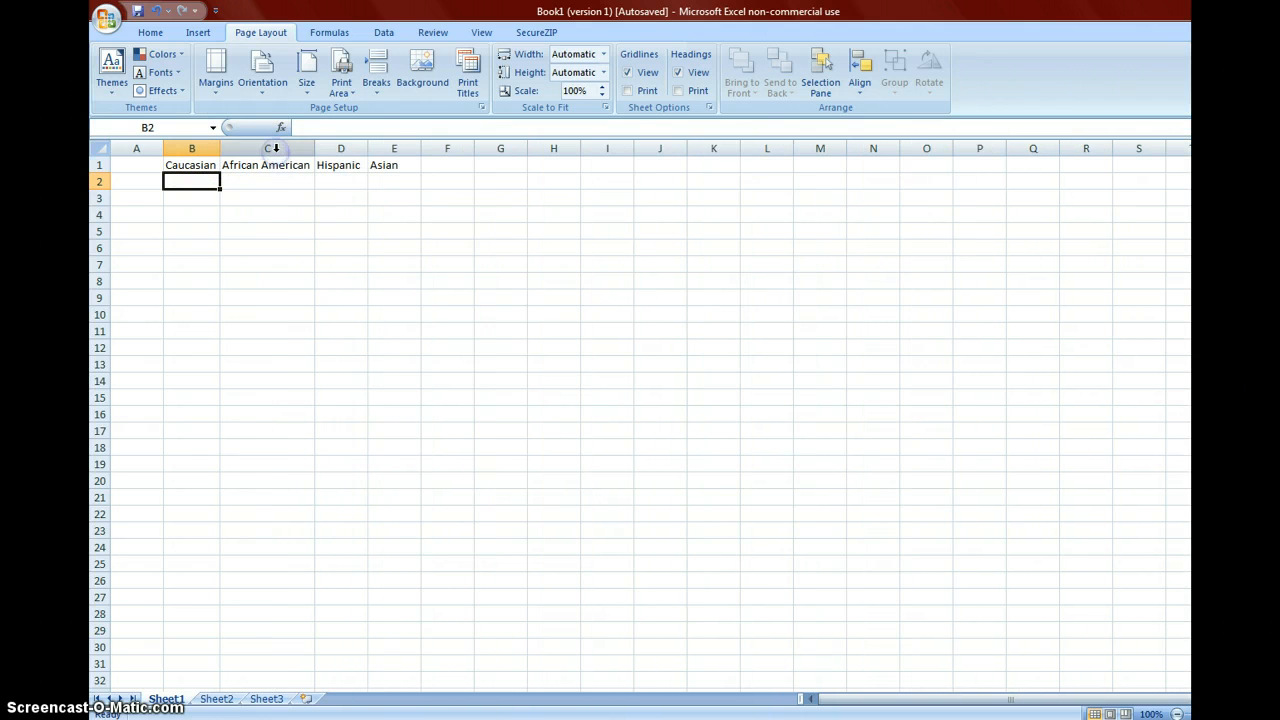
double_click(366, 149)
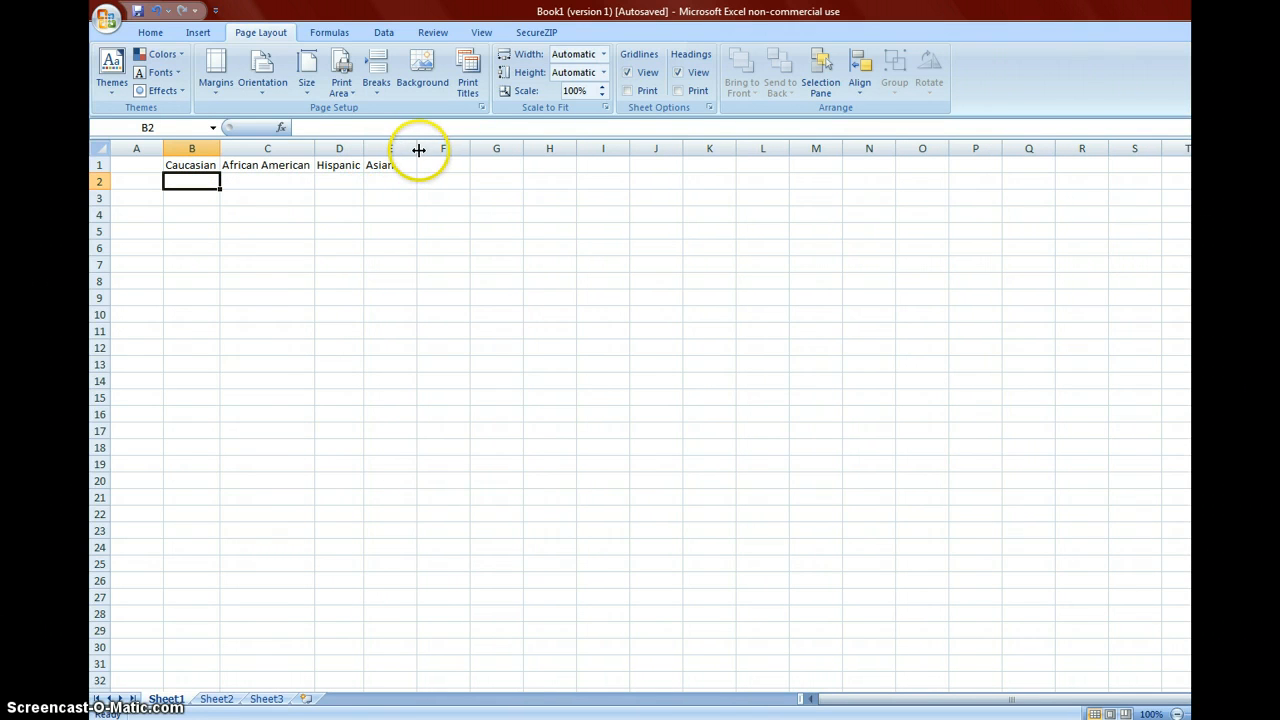
double_click(417, 150)
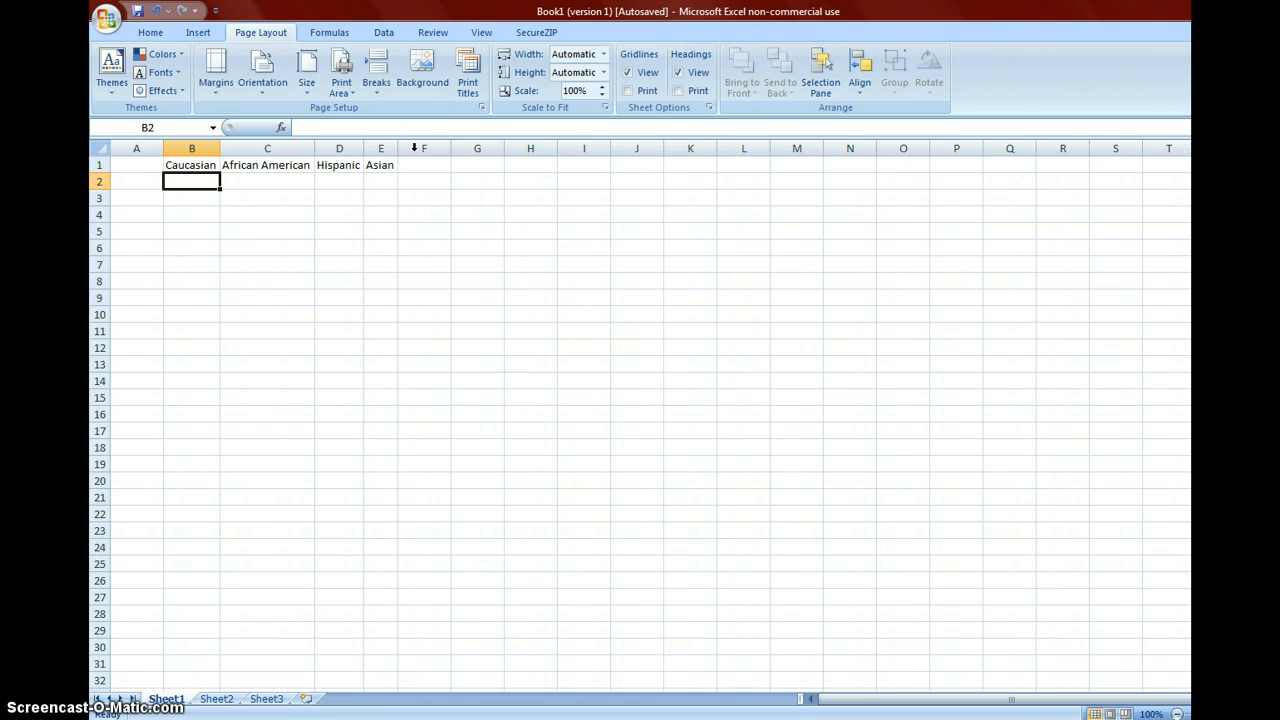
- Enter the row labels O+ and O- in cells A2 and A3
left_click(130, 184)
type("O")
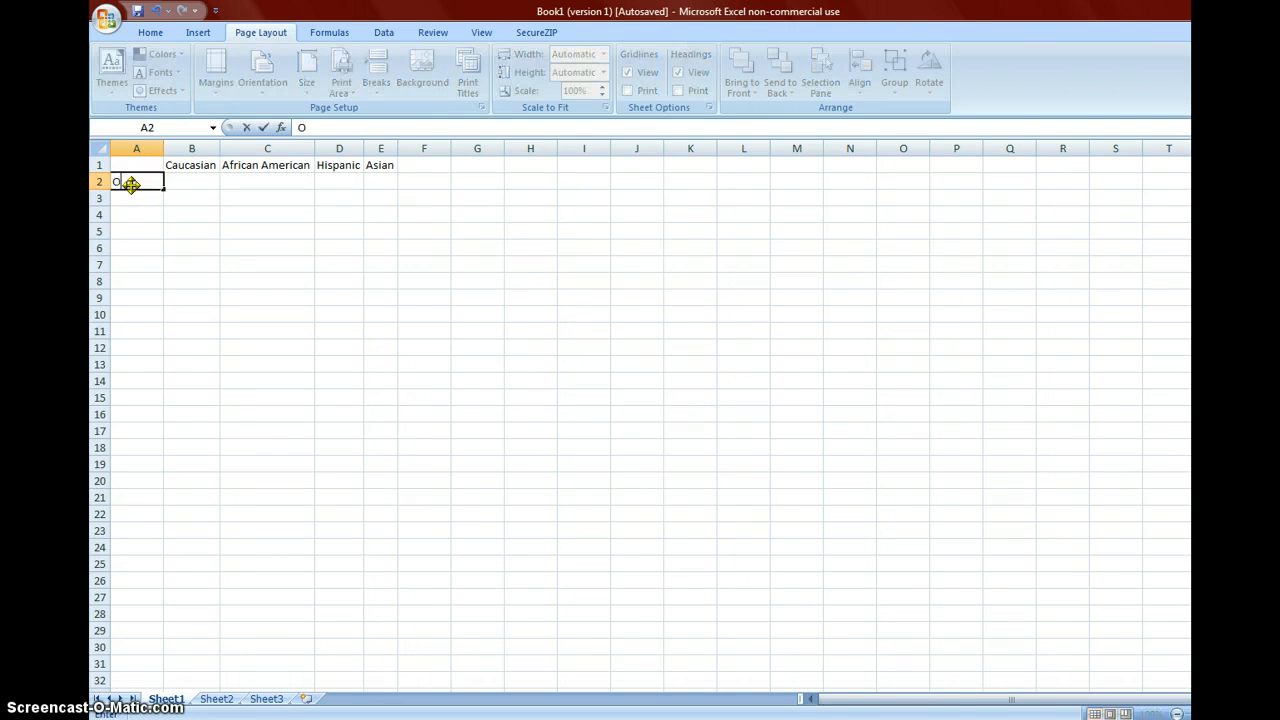
type("+")
key("Return")
type("O-")
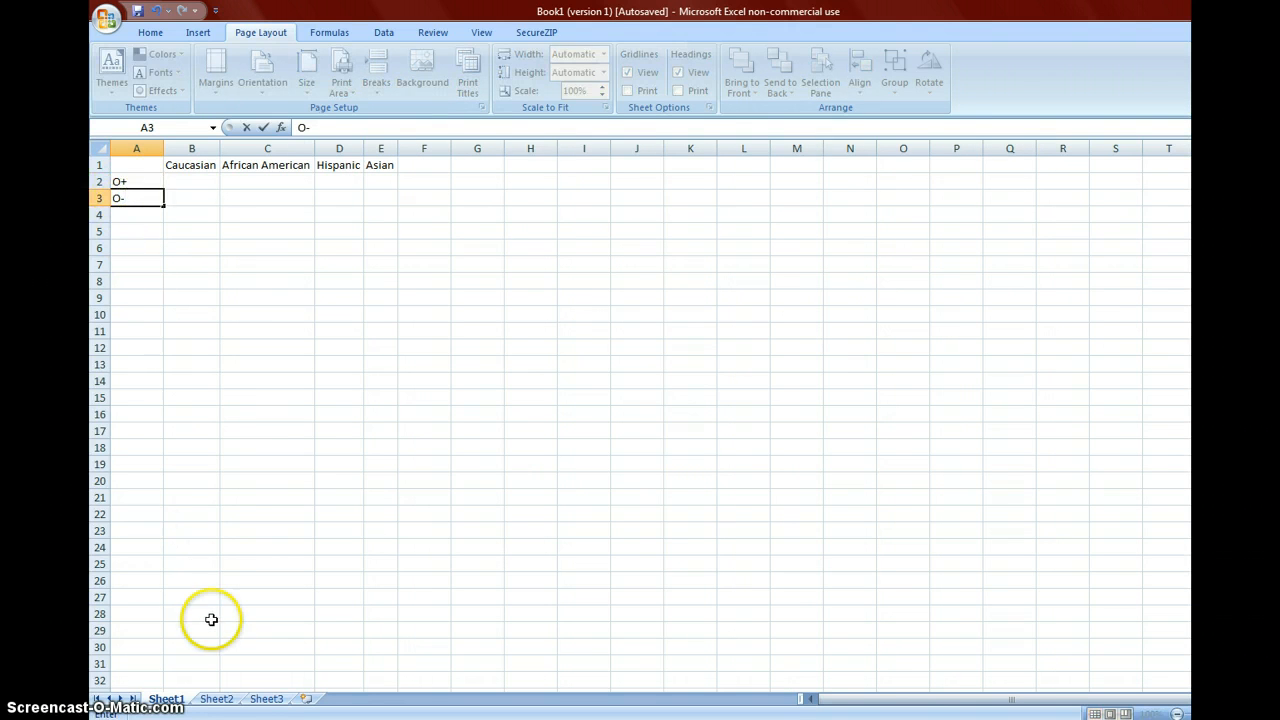
- Insert a 2-D clustered column chart from the blood type table in A1:E9 on Sheet2
left_click(224, 704)
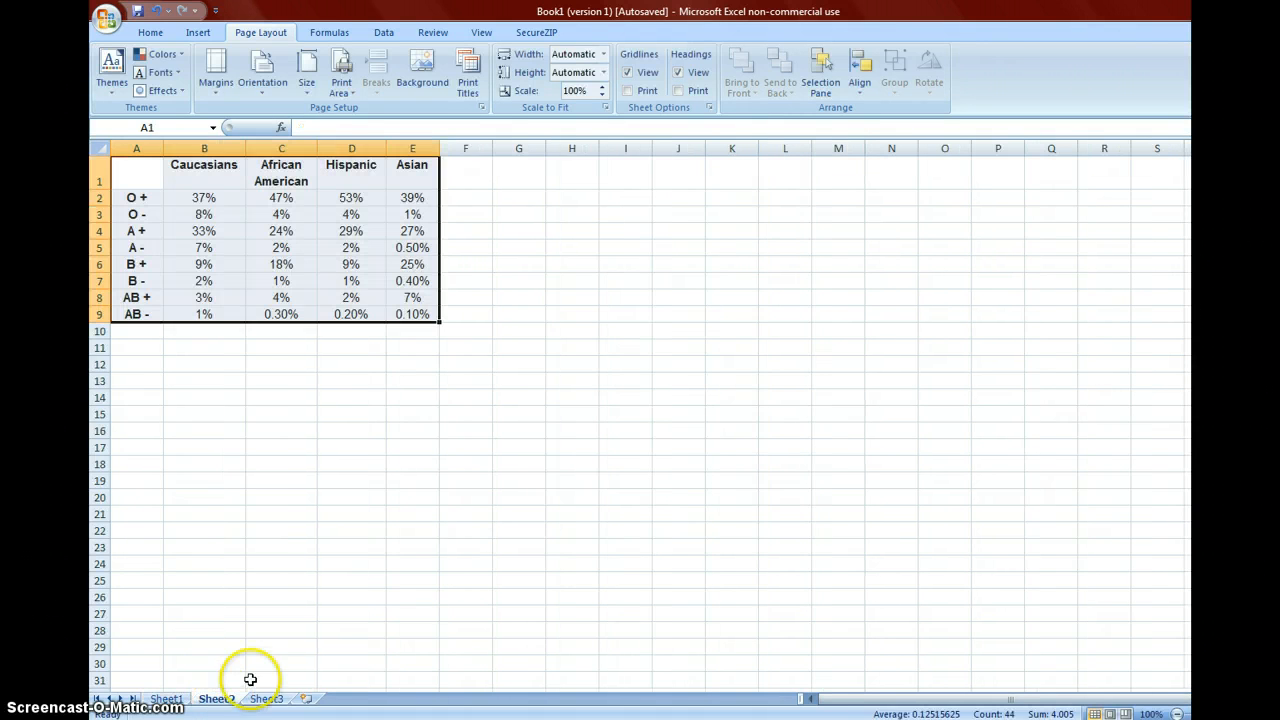
left_click(408, 578)
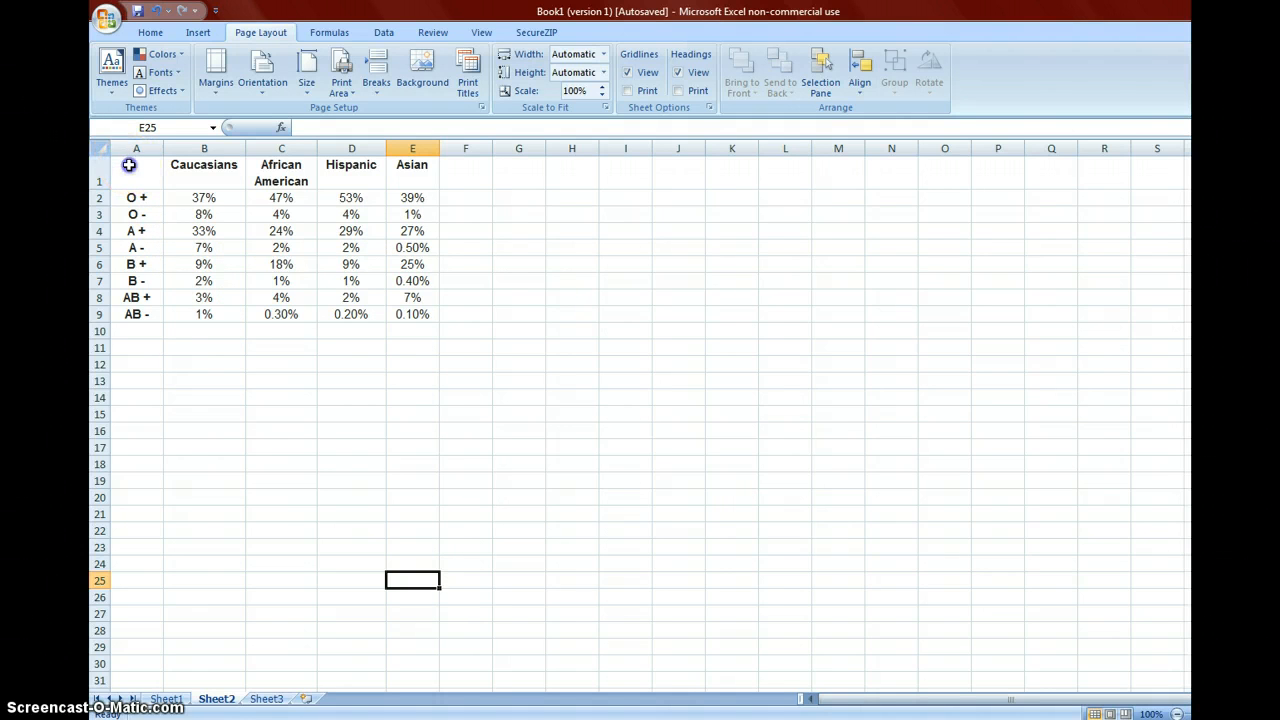
left_click_drag(129, 165, 417, 317)
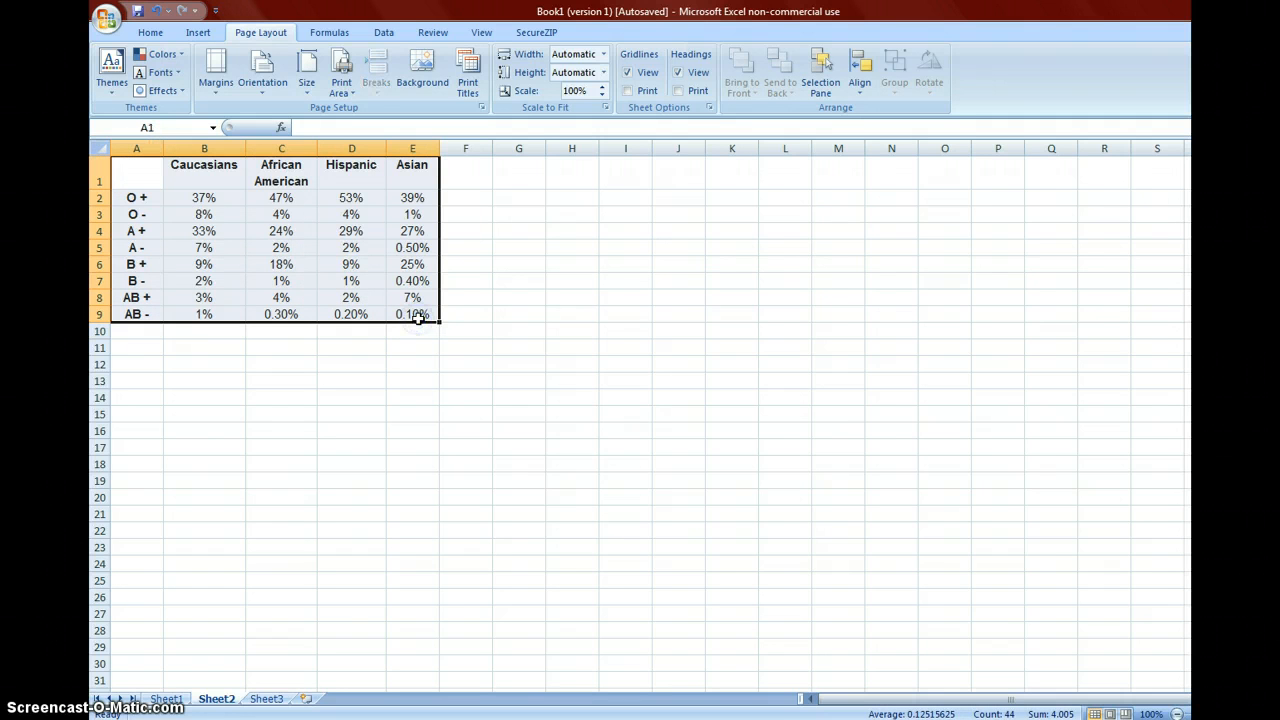
left_click(199, 33)
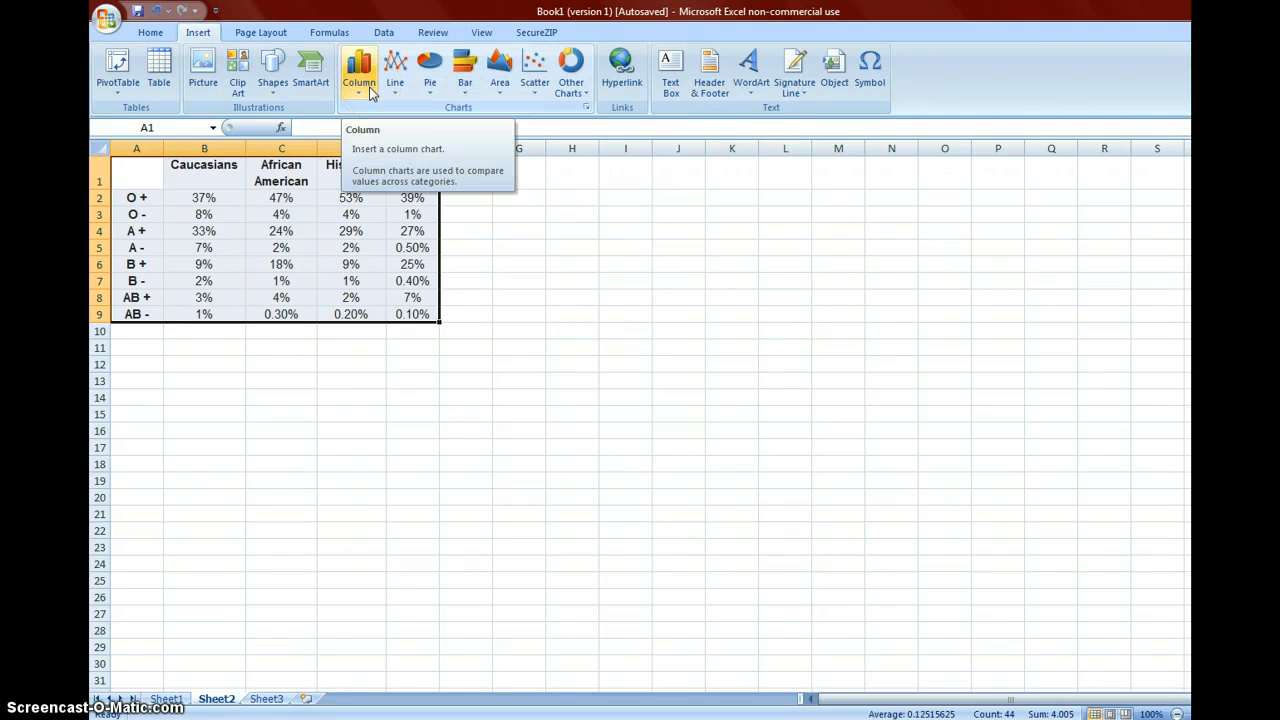
left_click(359, 80)
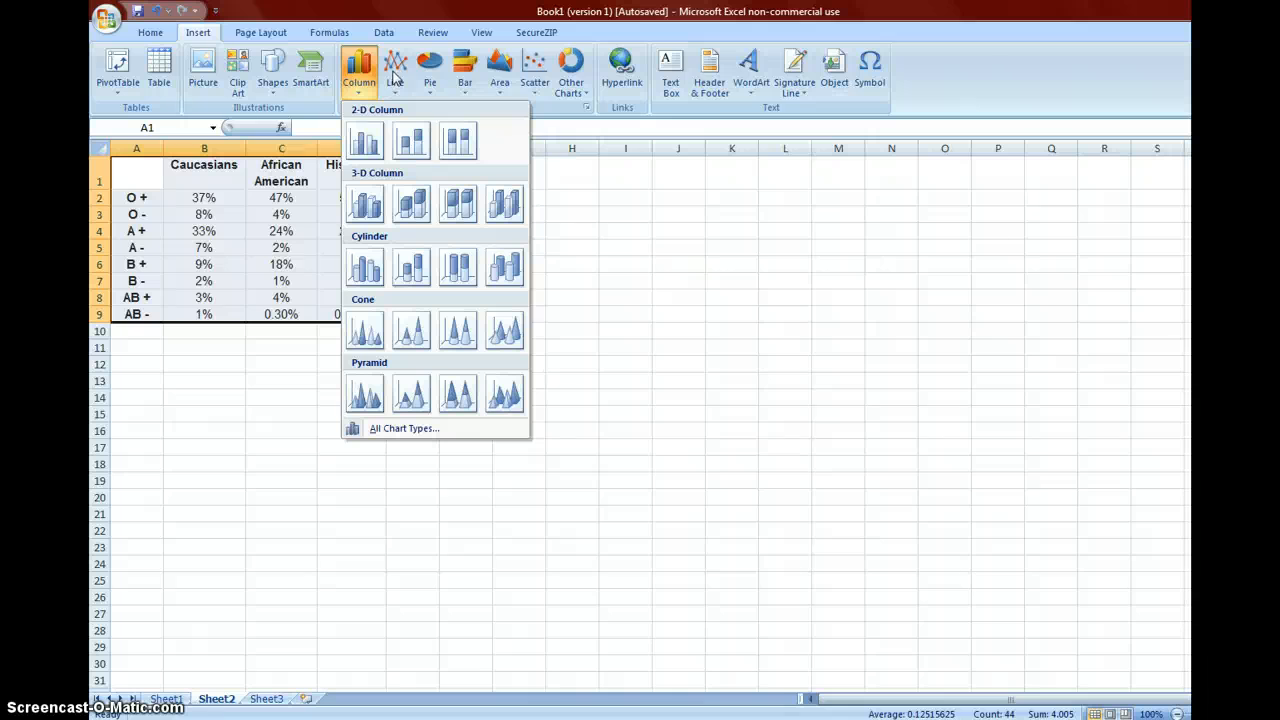
left_click(366, 138)
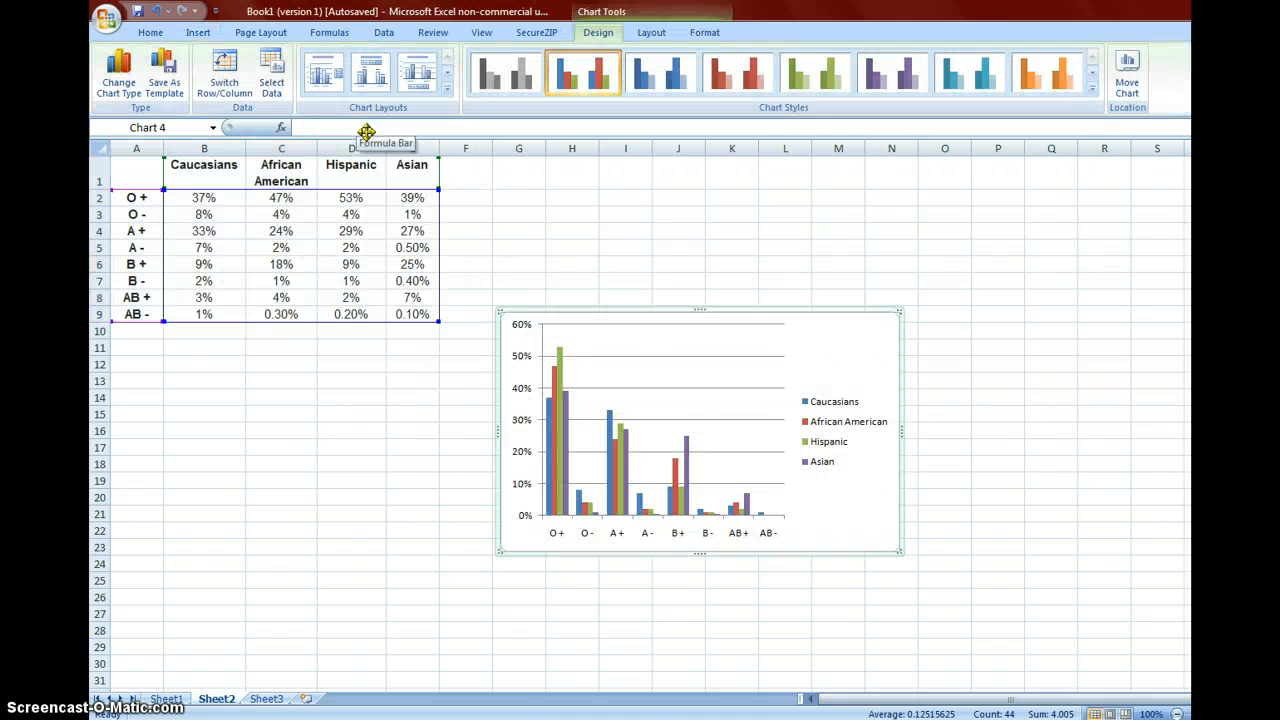
- Try Layout 8 without a legend on the column chart, and settle on Layout 9 with chart title, axis titles and legend
left_click(586, 310)
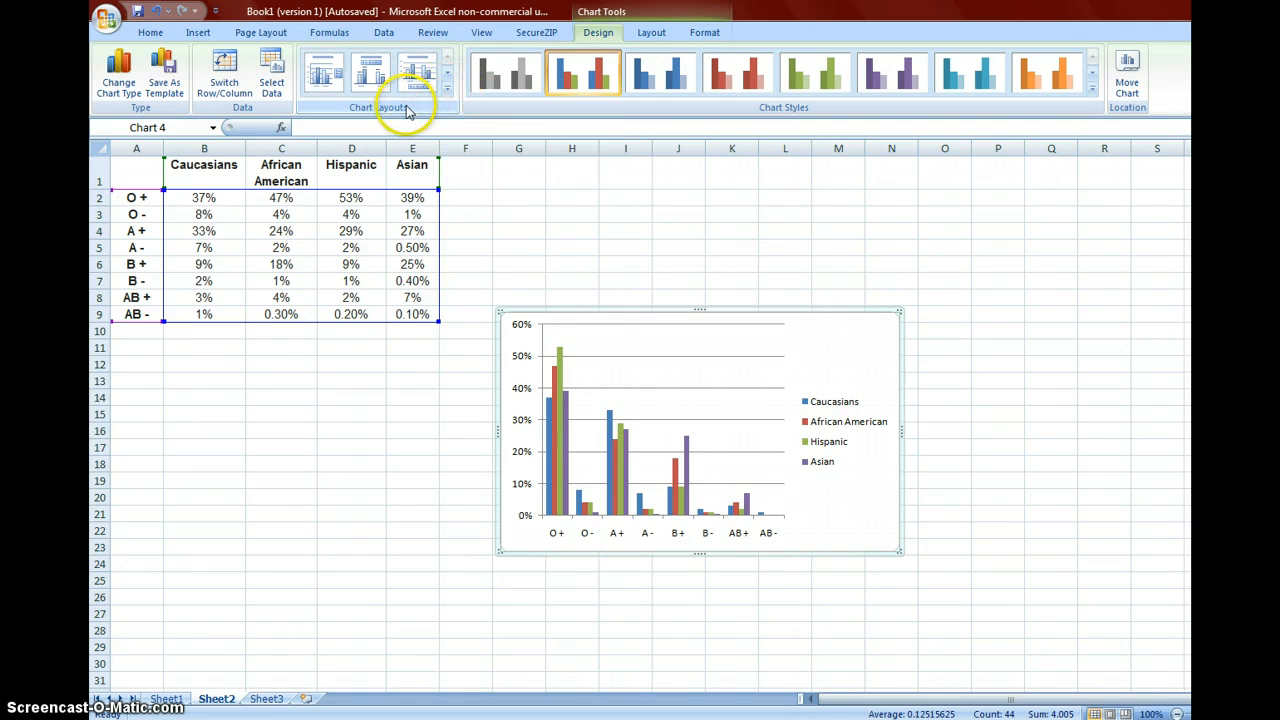
left_click(446, 90)
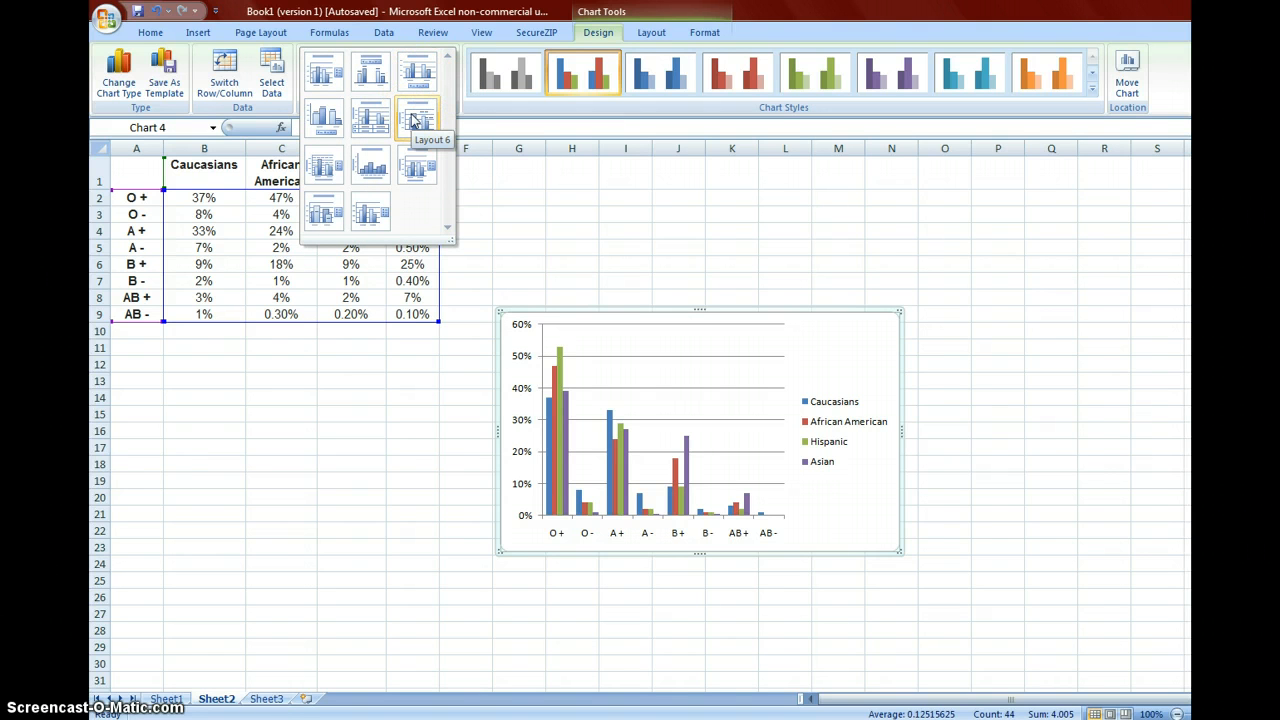
left_click(360, 165)
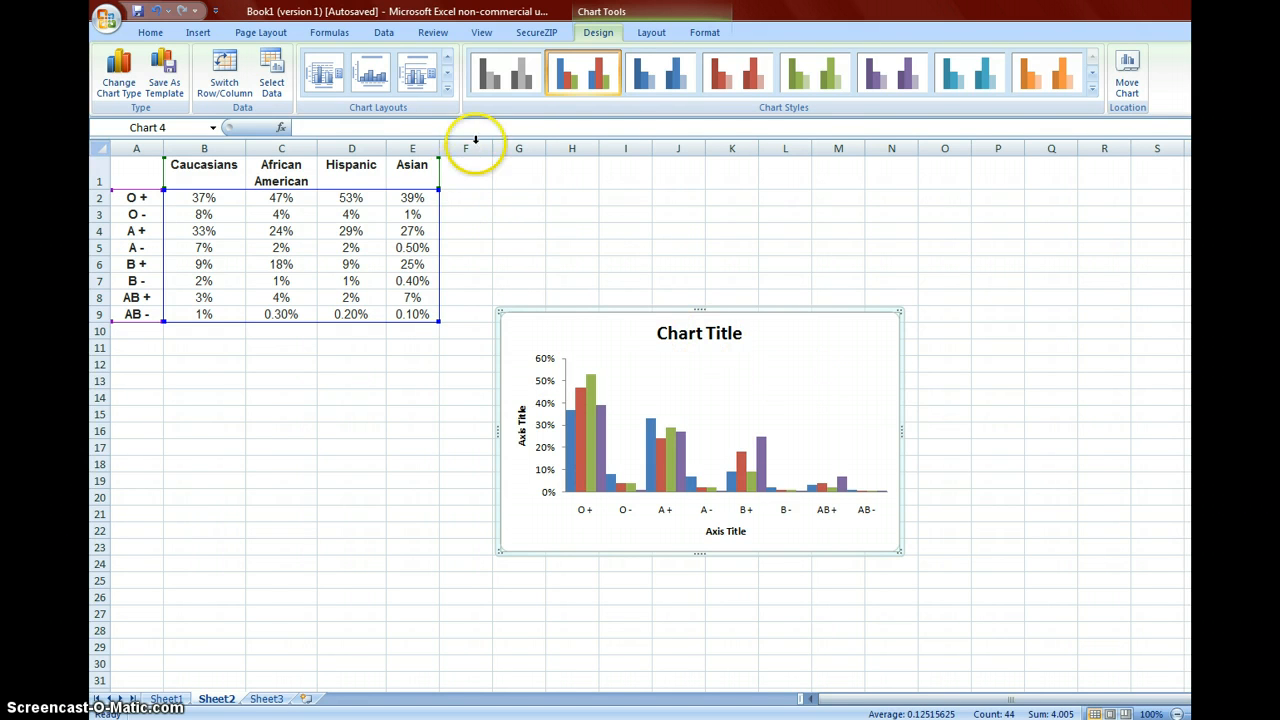
left_click(446, 88)
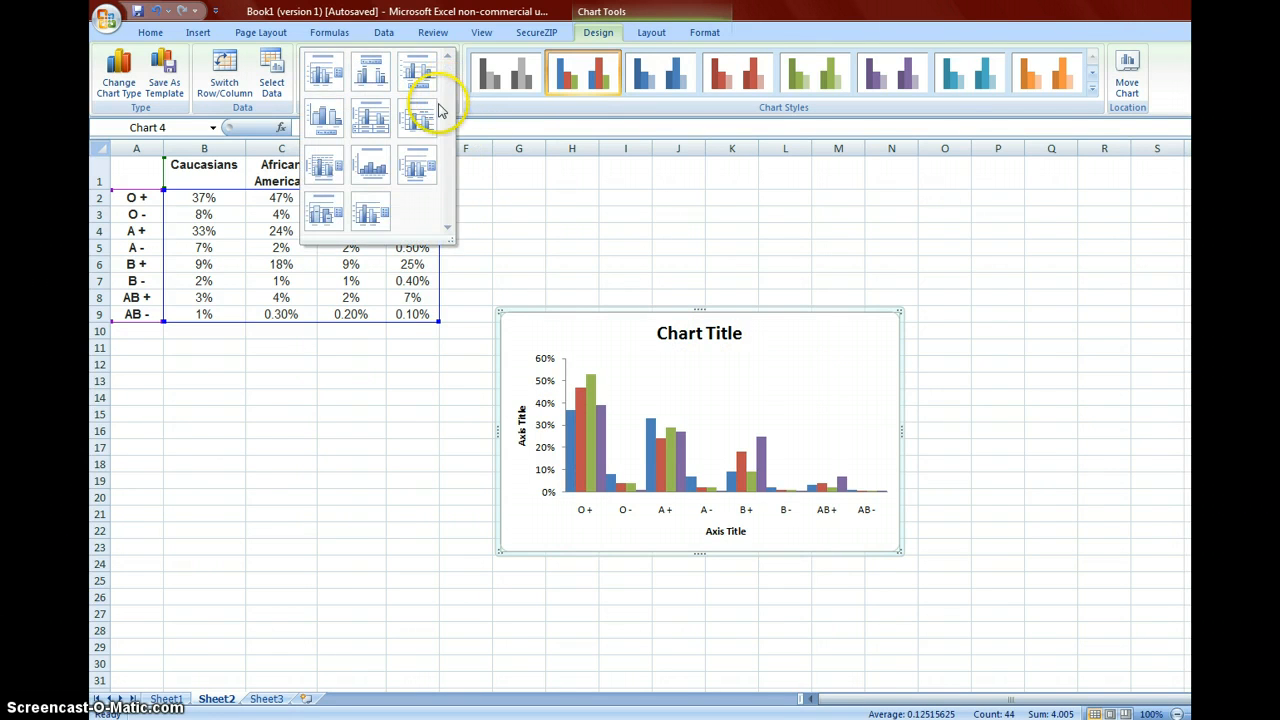
left_click(419, 172)
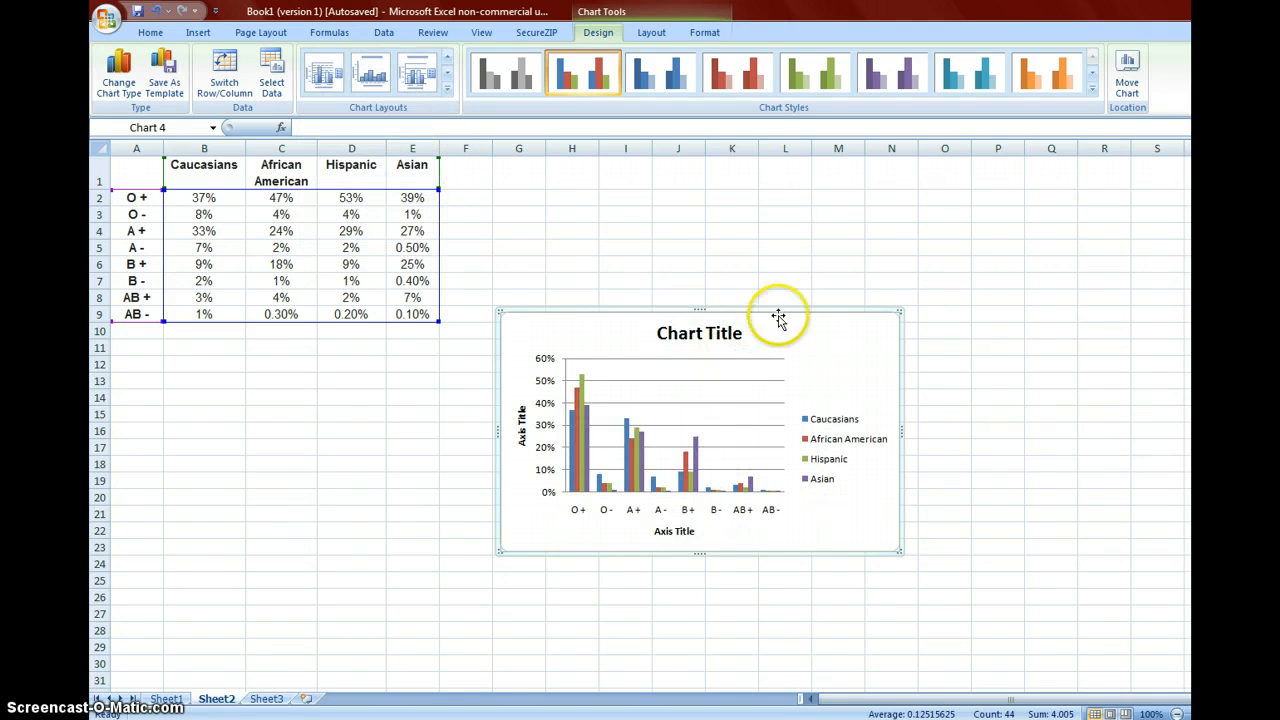
- Replace the placeholder chart title with "Blood Groups by Population"
left_click(712, 333)
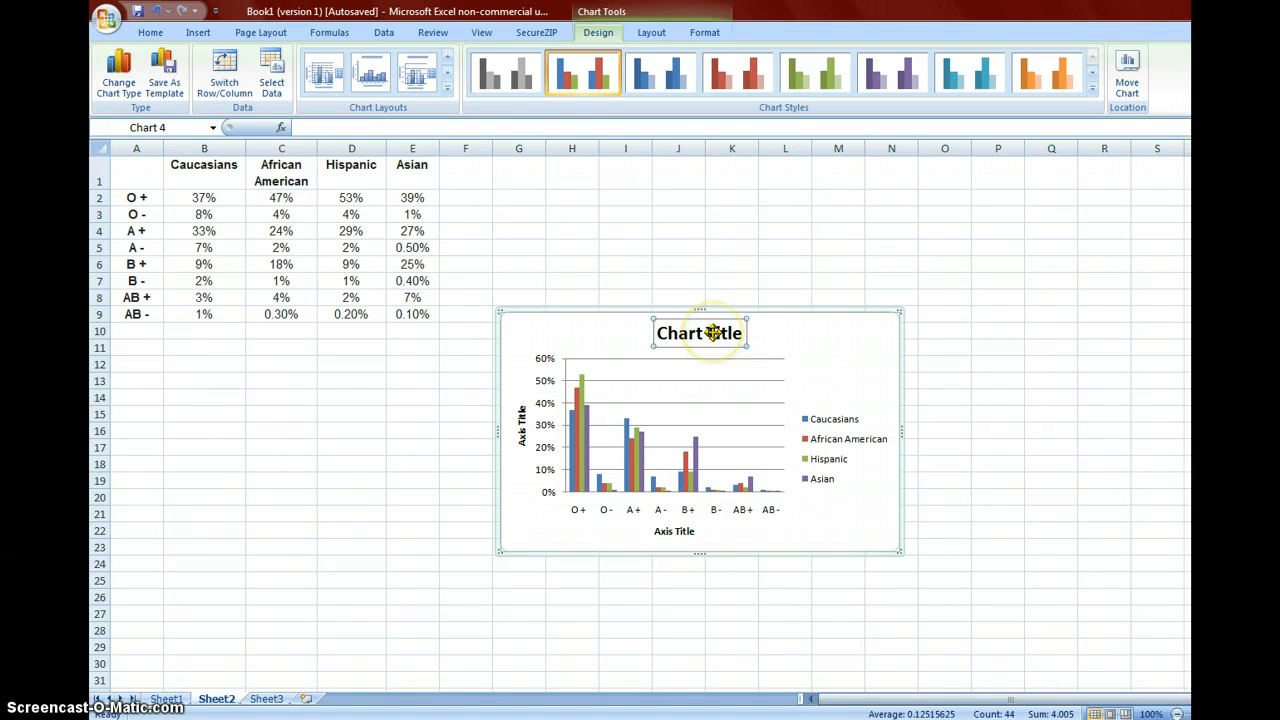
left_click(740, 332)
left_click_drag(742, 331, 651, 334)
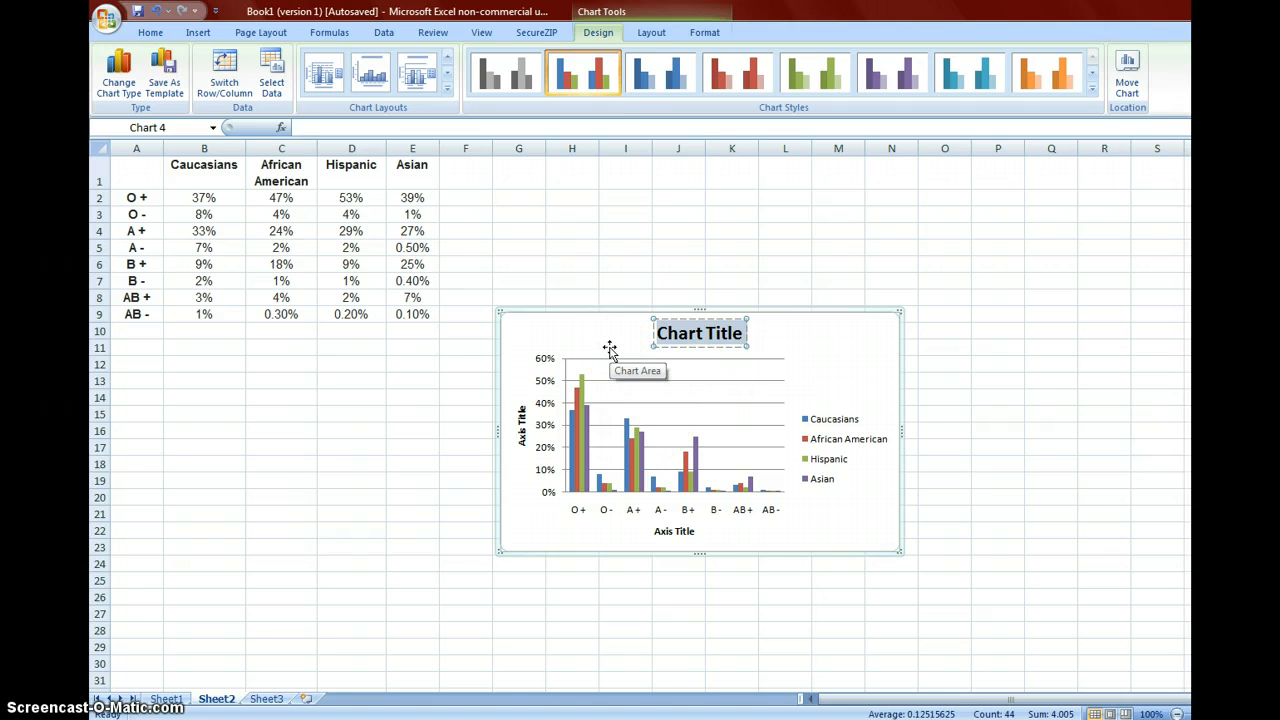
type("Bloo")
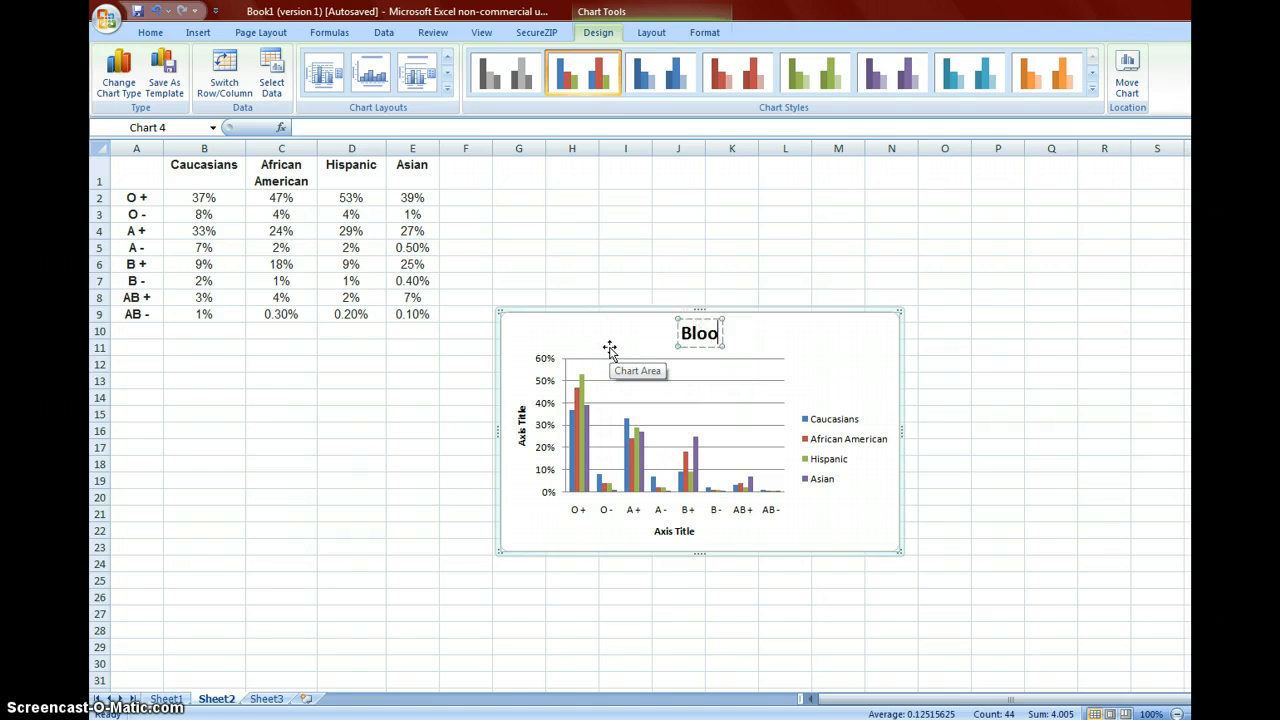
type("d Groups b")
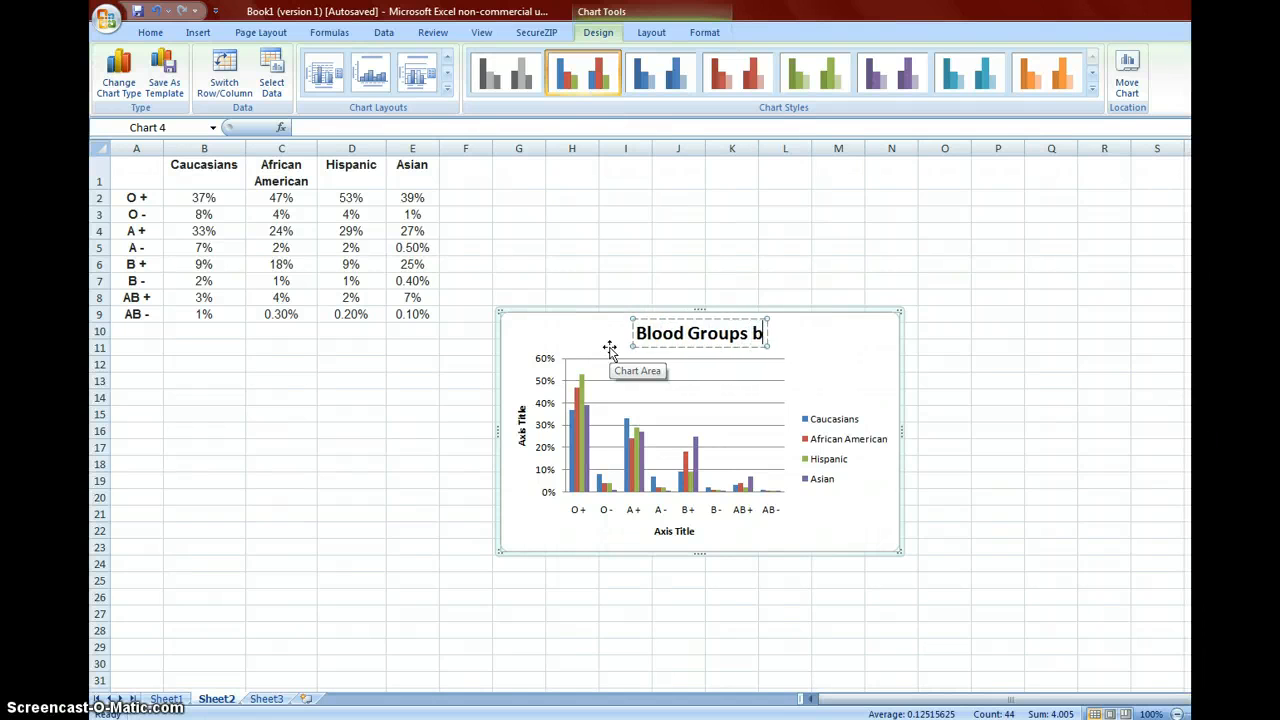
type("y Population")
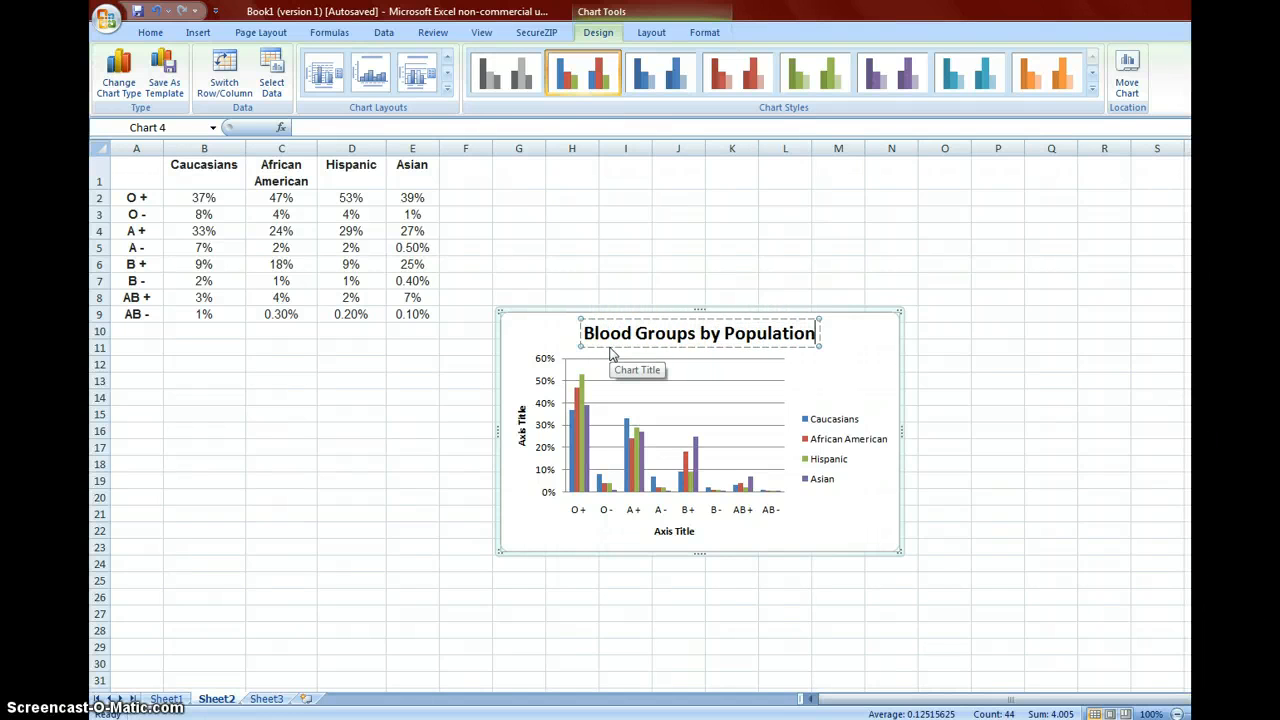
- Replace the vertical axis title's placeholder text with "Percentage"
left_click(521, 422)
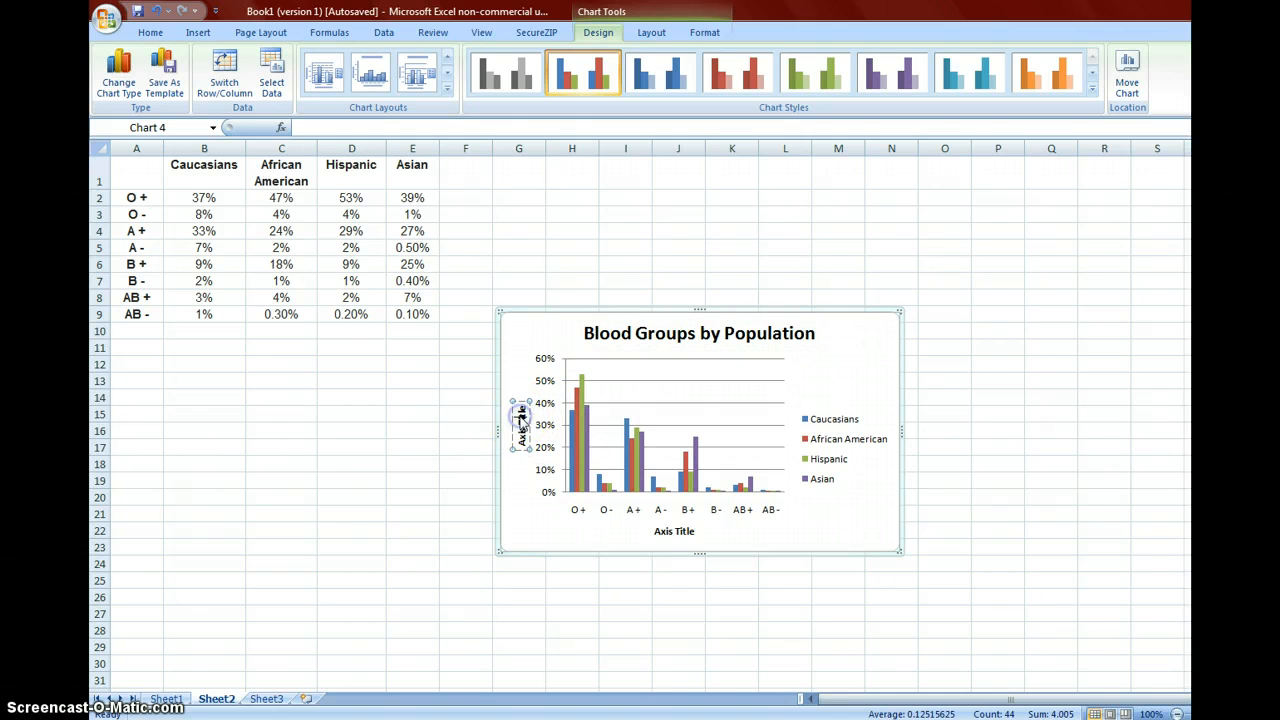
double_click(521, 421)
key("BackSpace")
key("BackSpace")
key("BackSpace")
key("BackSpace")
key("BackSpace")
key("BackSpace")
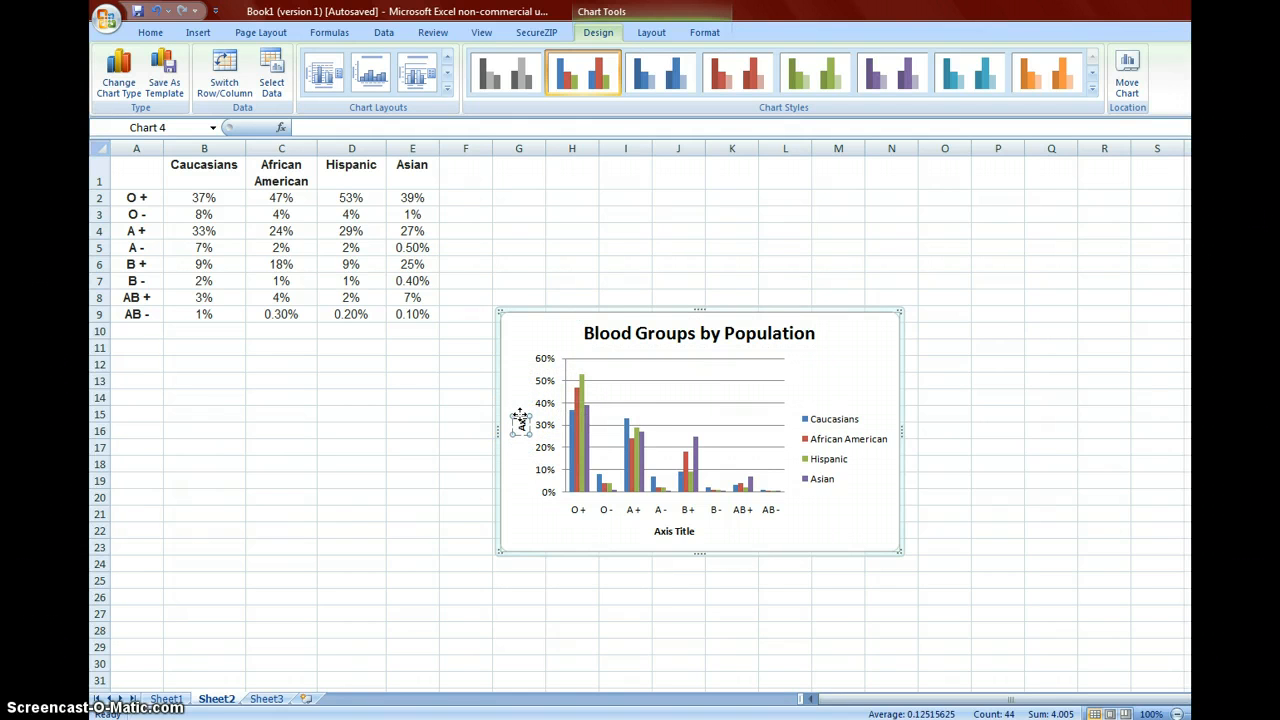
type("Percentage")
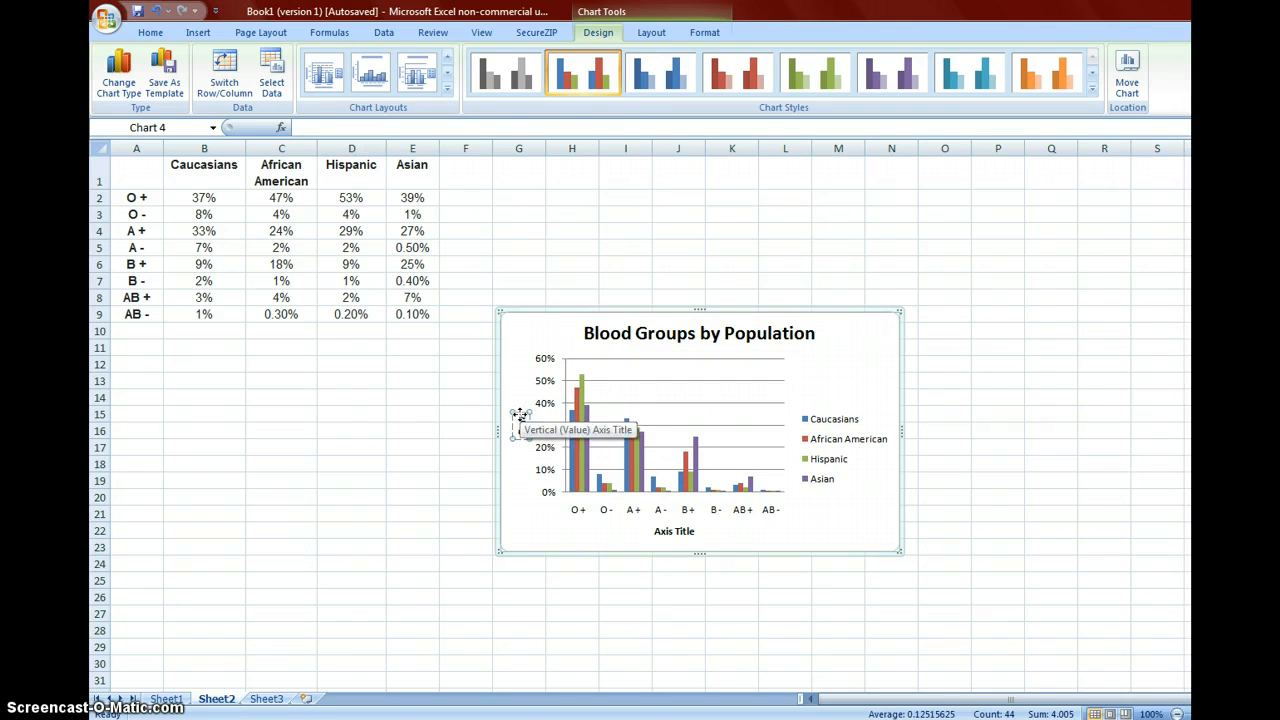
- Replace the horizontal axis title's placeholder text with "ABO Blood Type"
left_click(688, 531)
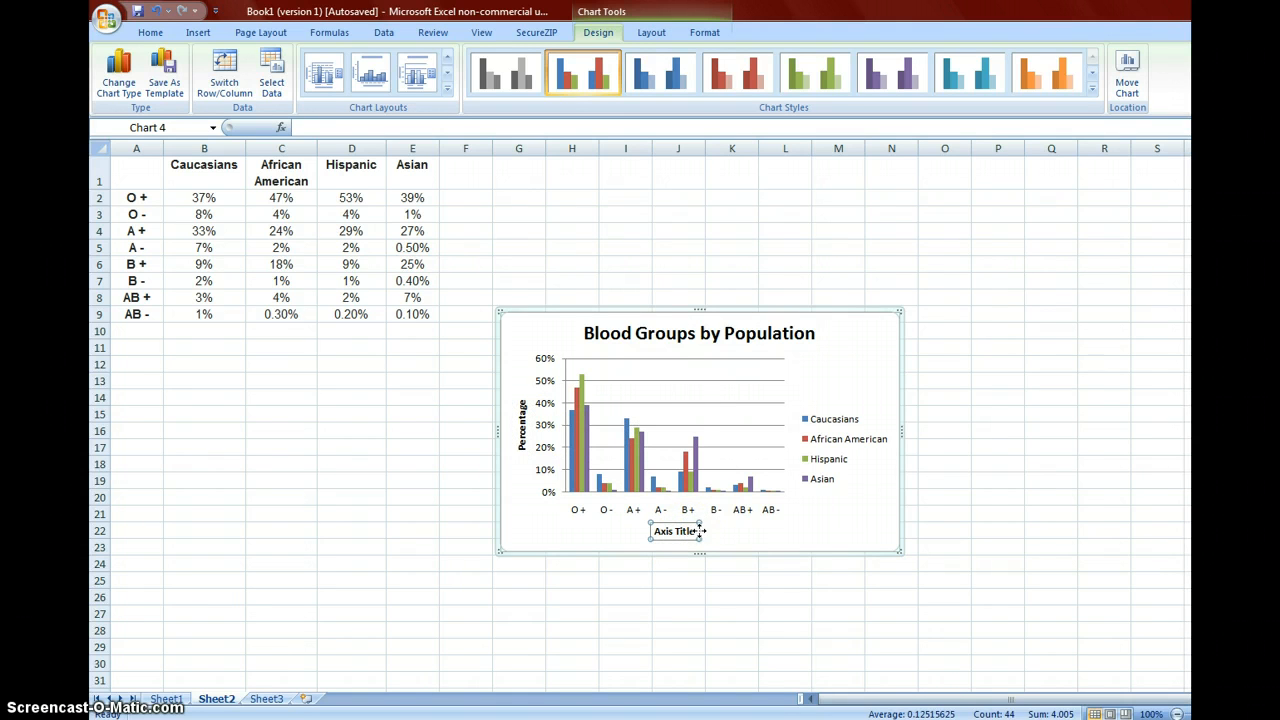
type("AB")
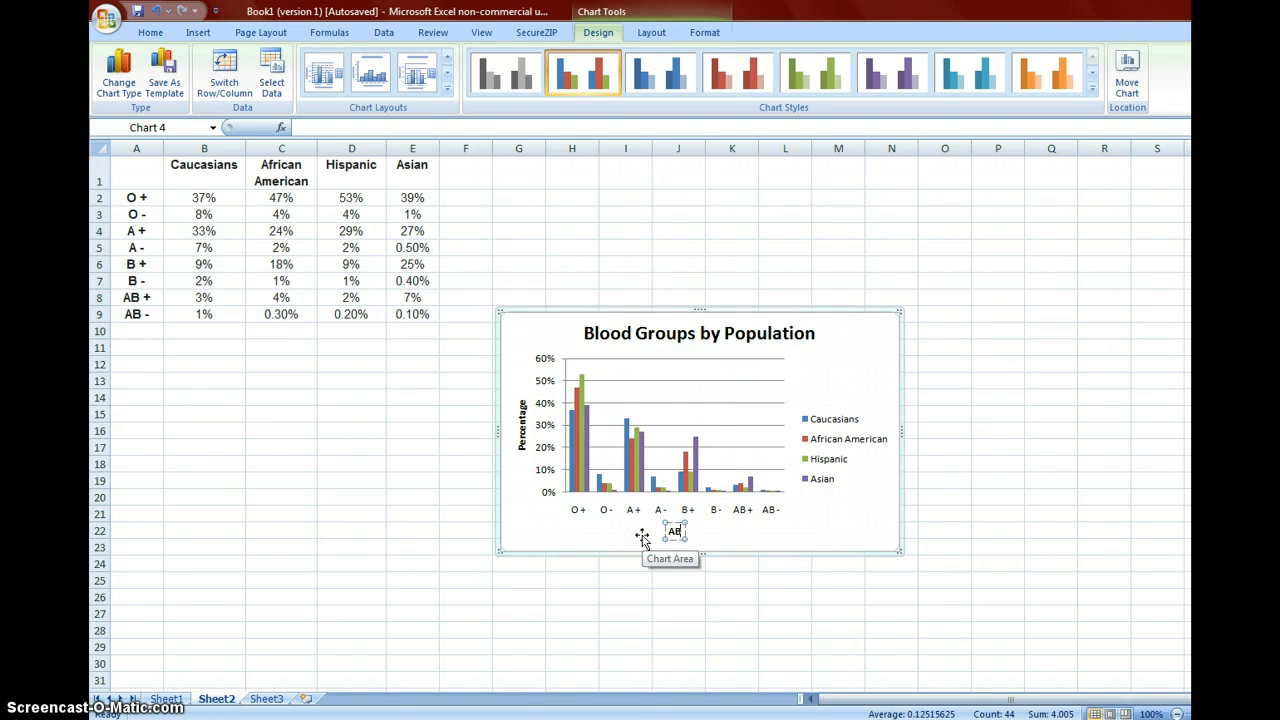
type("O Blood Type")
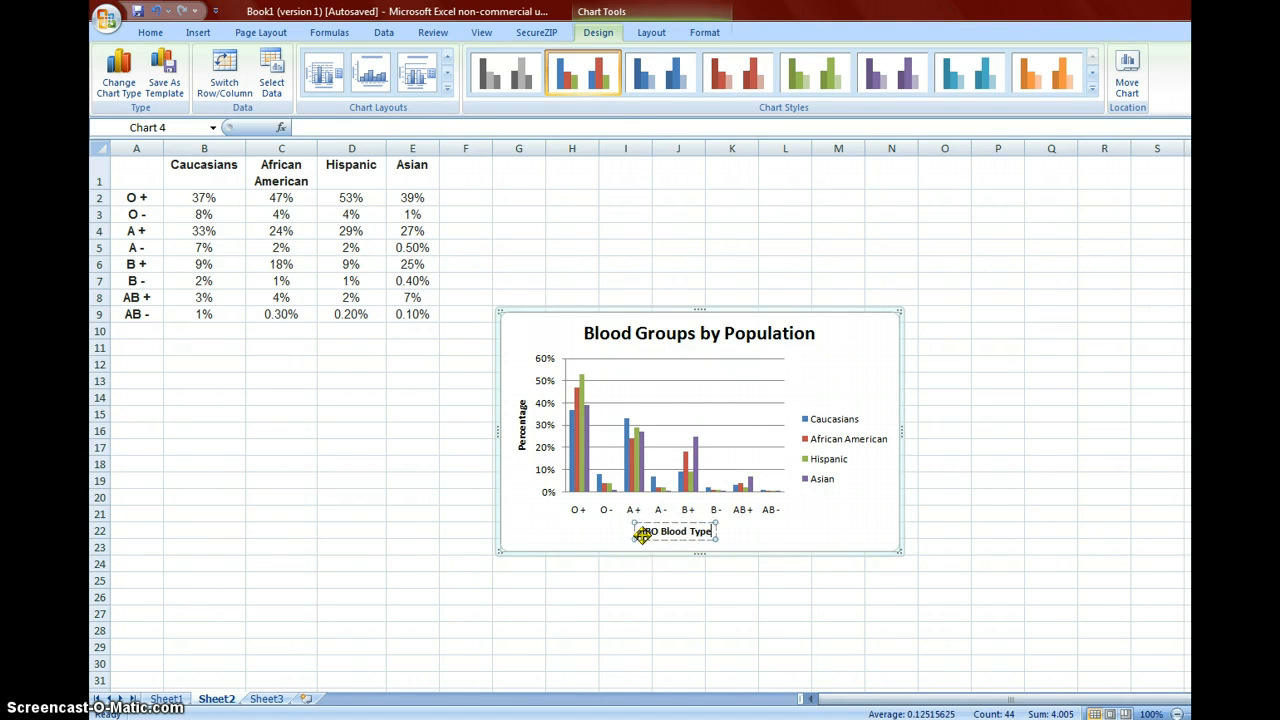
- Move the Blood Groups by Population chart directly below the data table, starting at column A, row 11
left_click(761, 593)
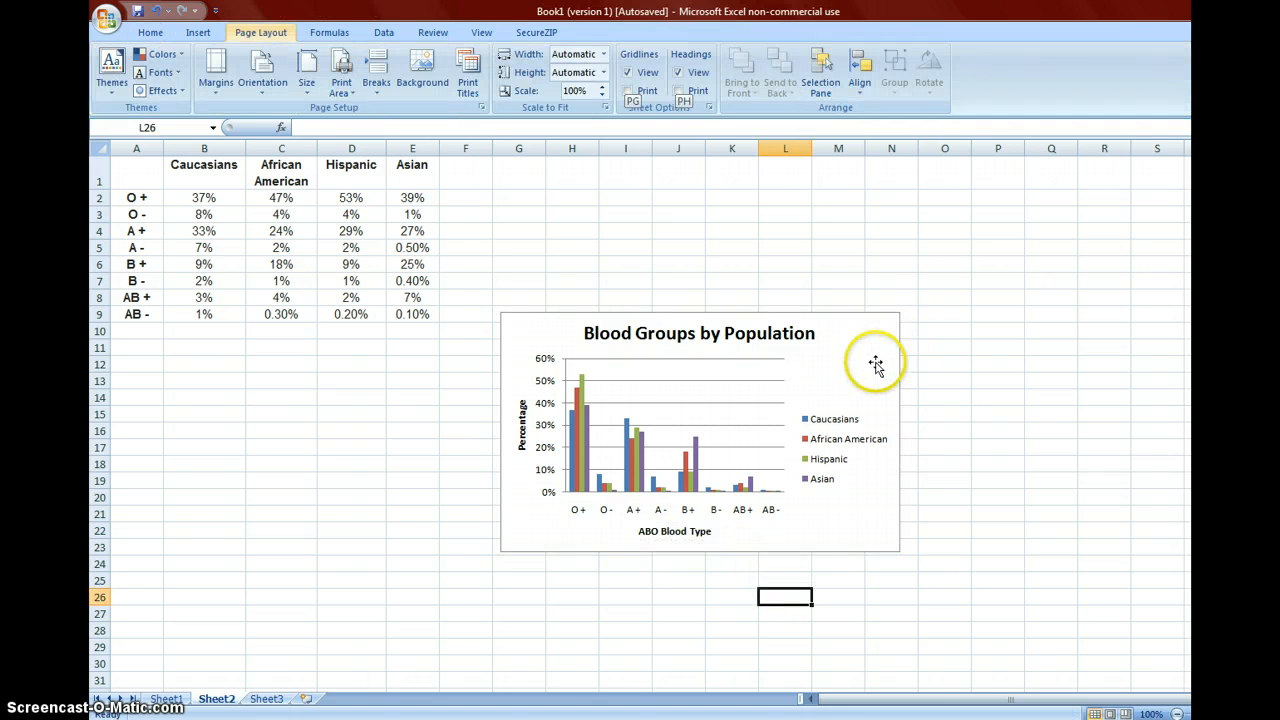
left_click(875, 364)
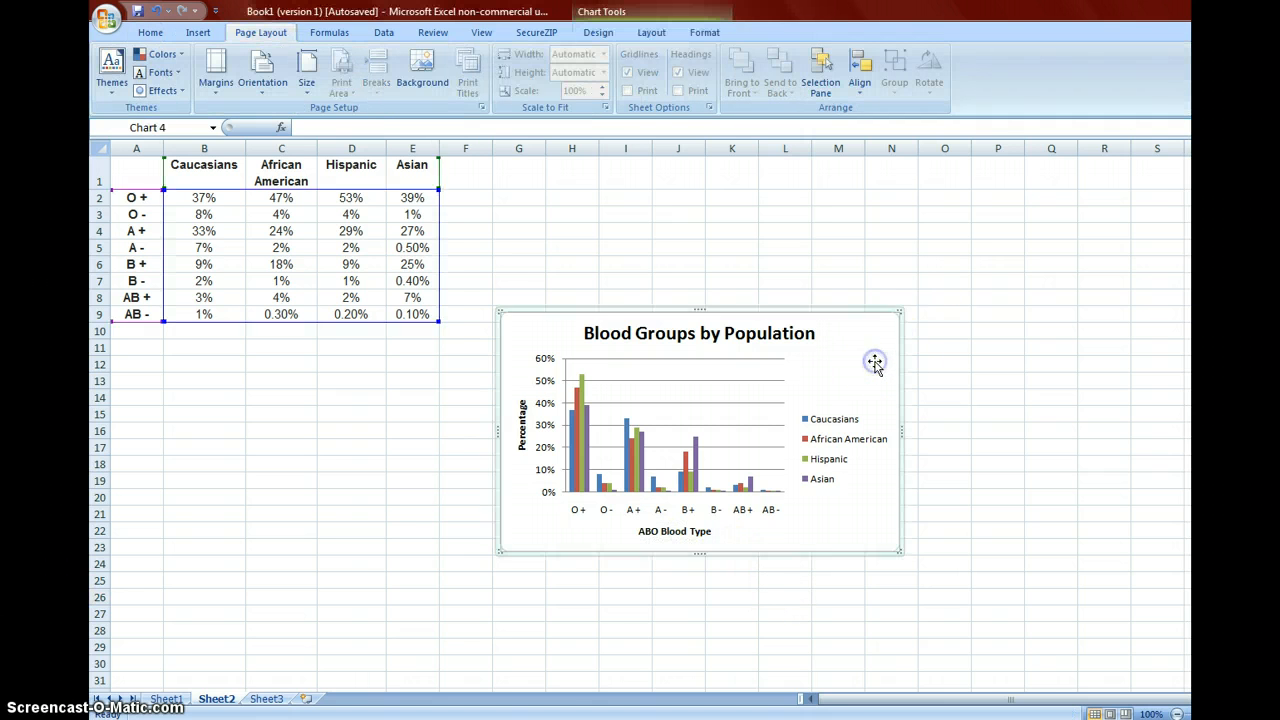
left_click_drag(857, 309, 472, 341)
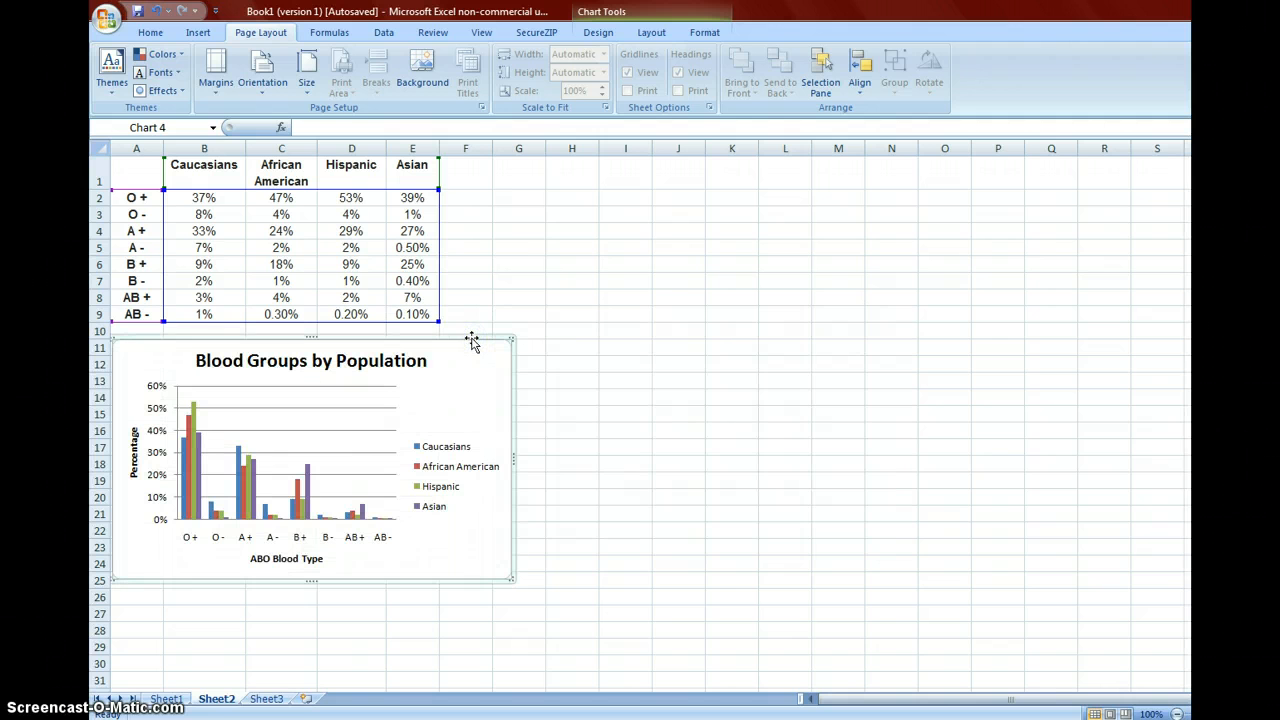
- On Sheet3, enlarge the Blood Types and the Population chart so it extends to column I and row 18
left_click(268, 699)
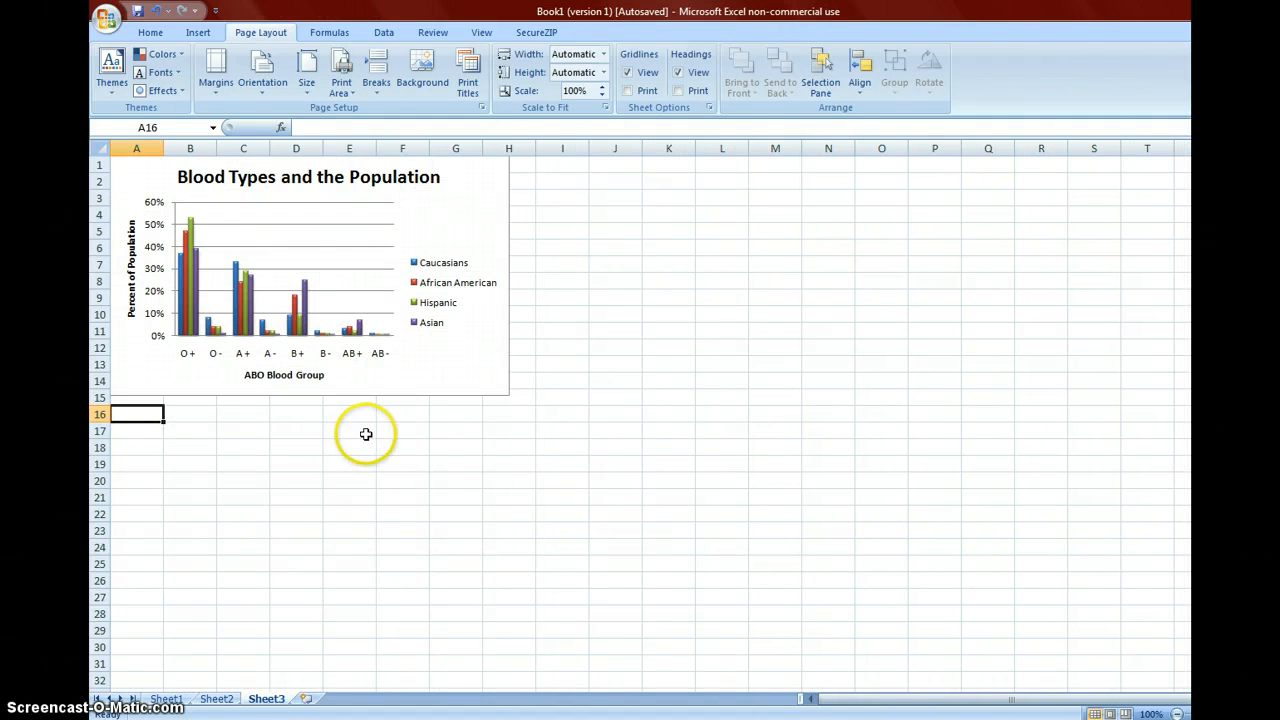
left_click(497, 358)
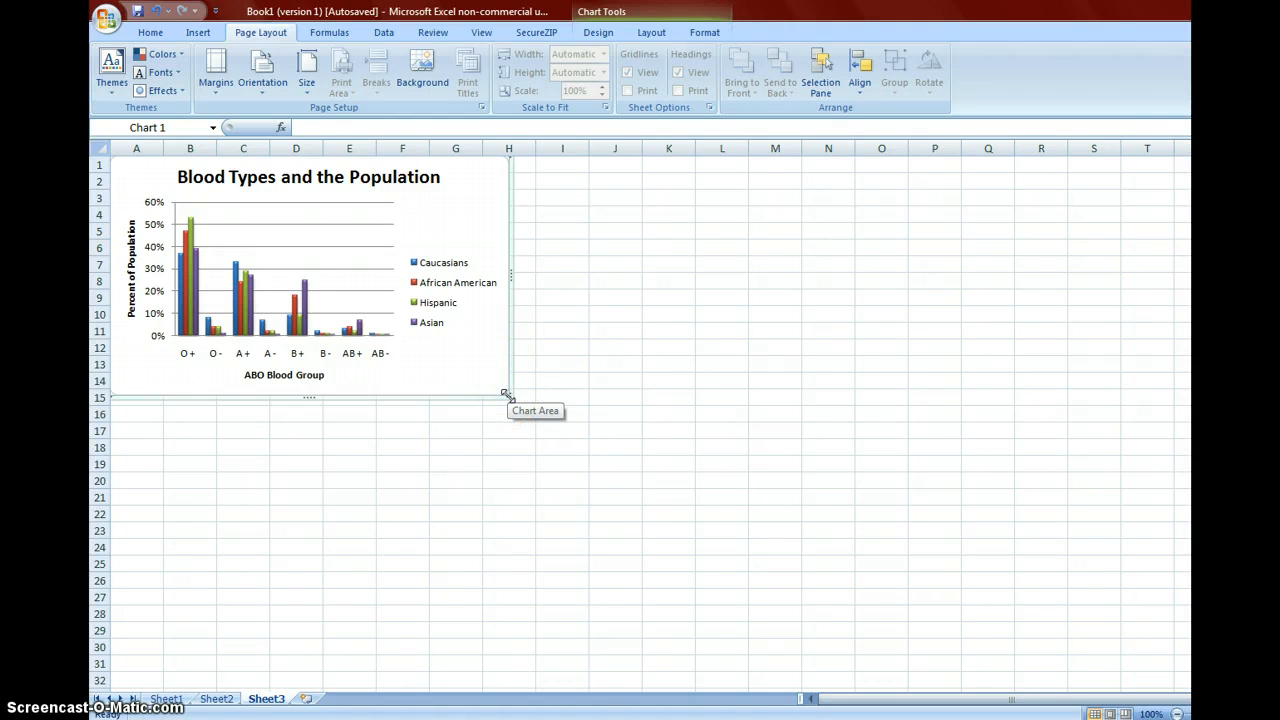
left_click_drag(506, 394, 591, 455)
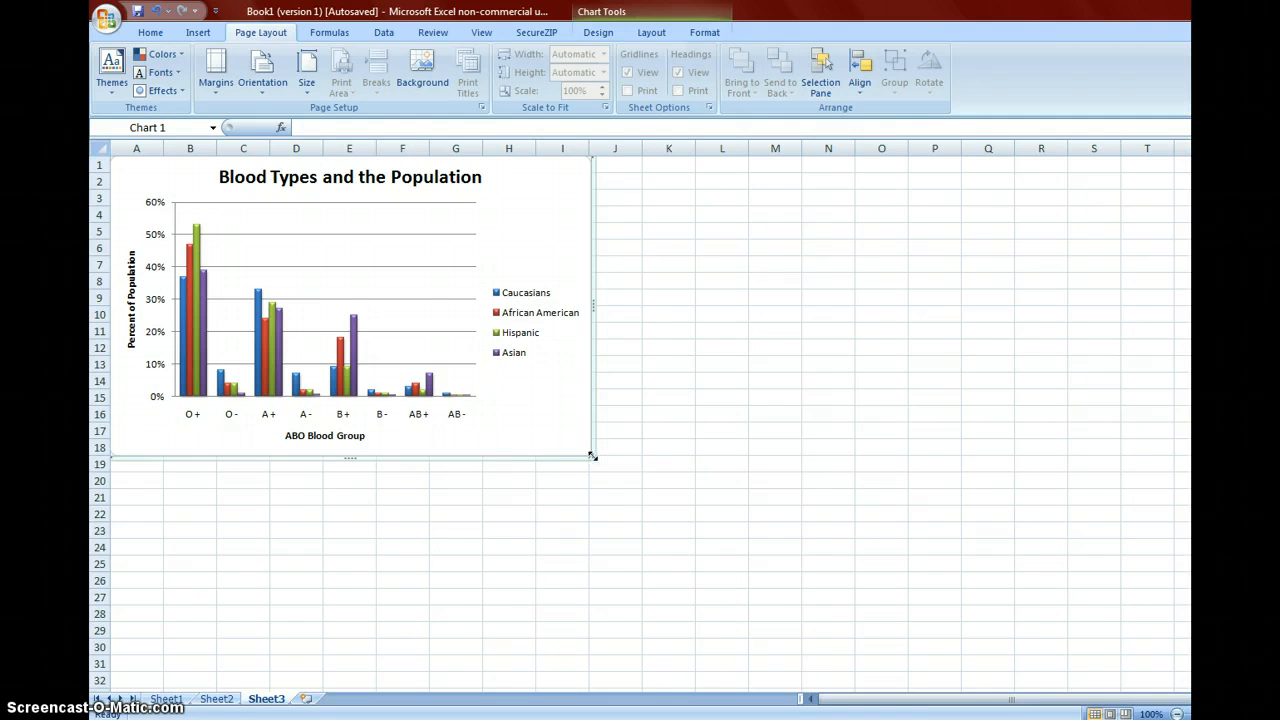
left_click(598, 435)
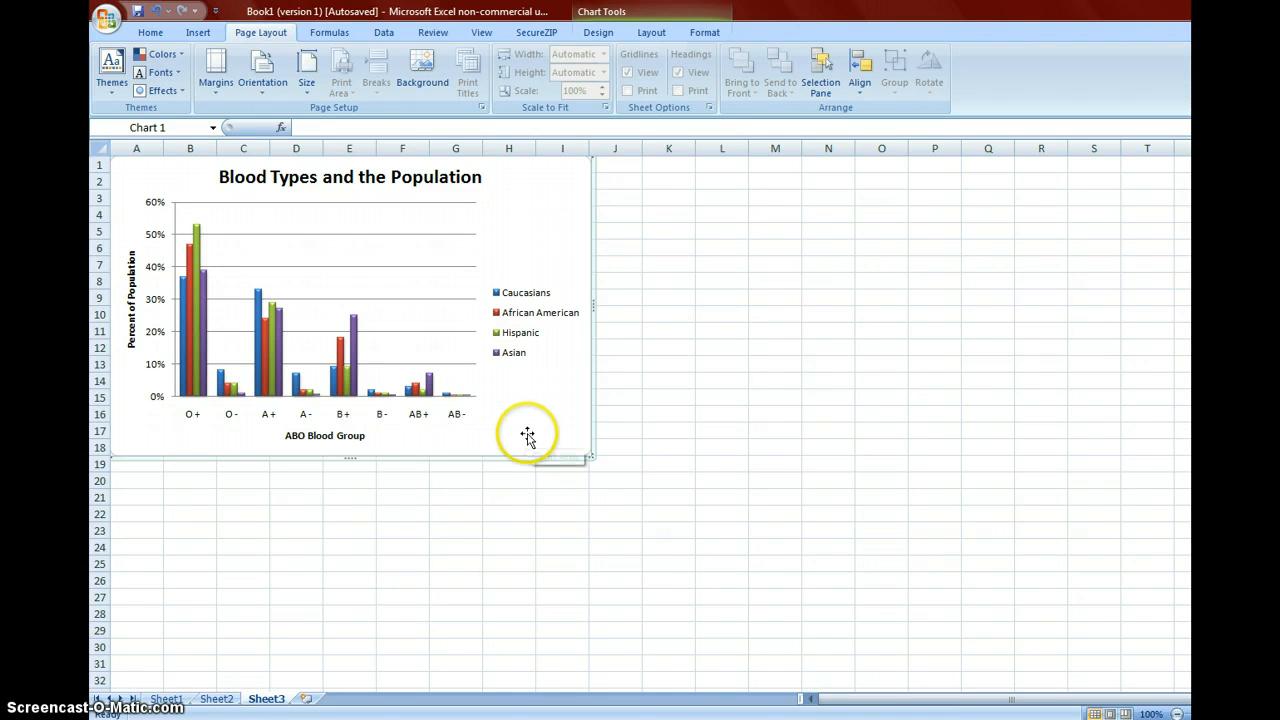
left_click(427, 503)
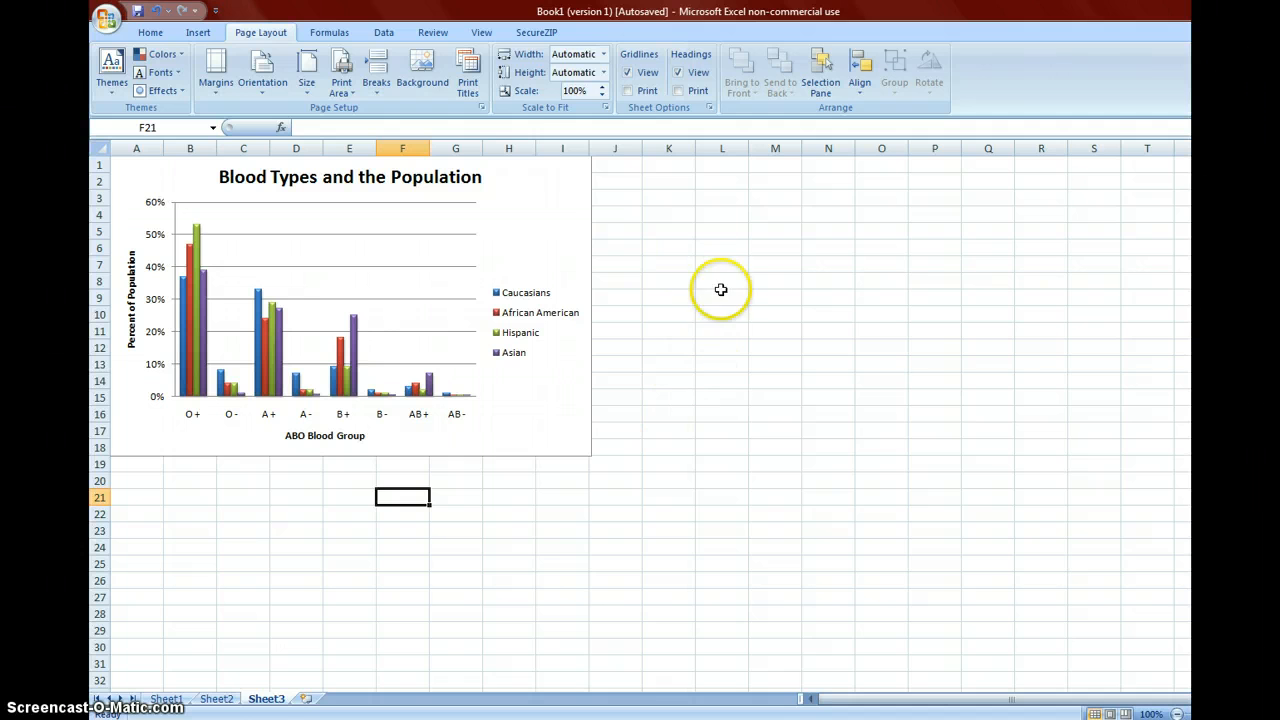
- With the Sheet3 chart selected, review the available print options and Save As formats without choosing any
left_click(546, 388)
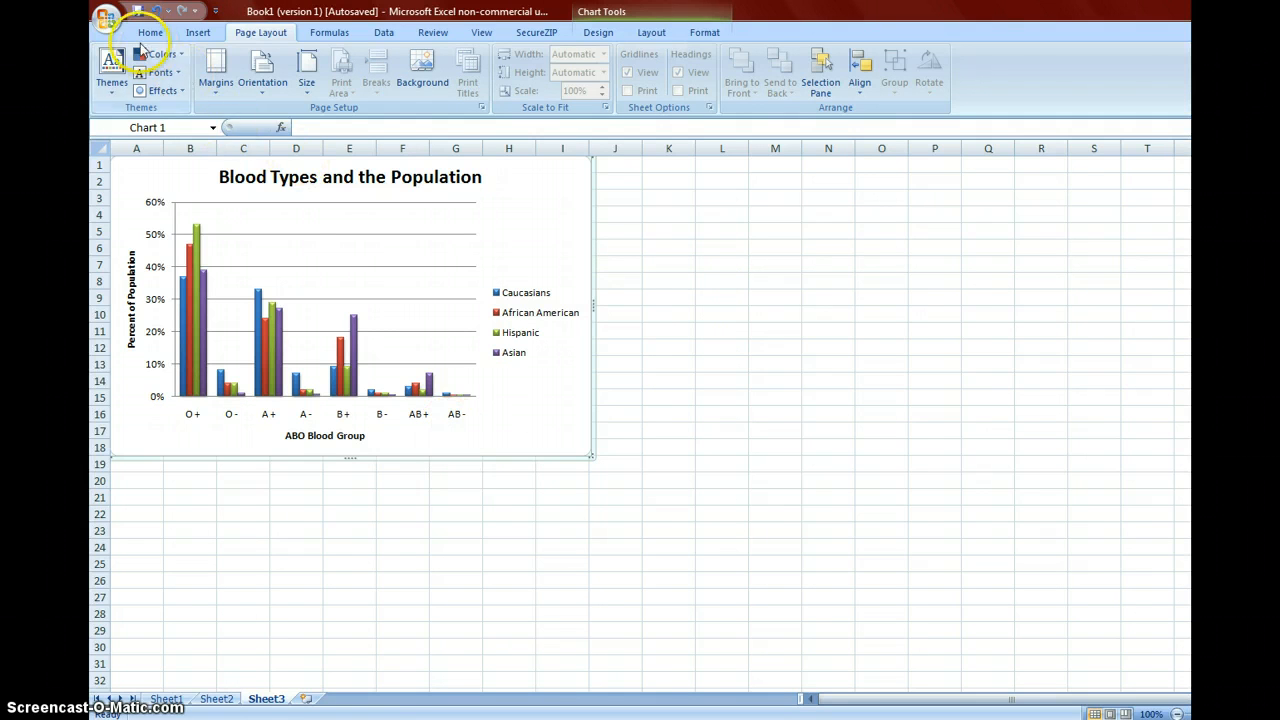
left_click(110, 18)
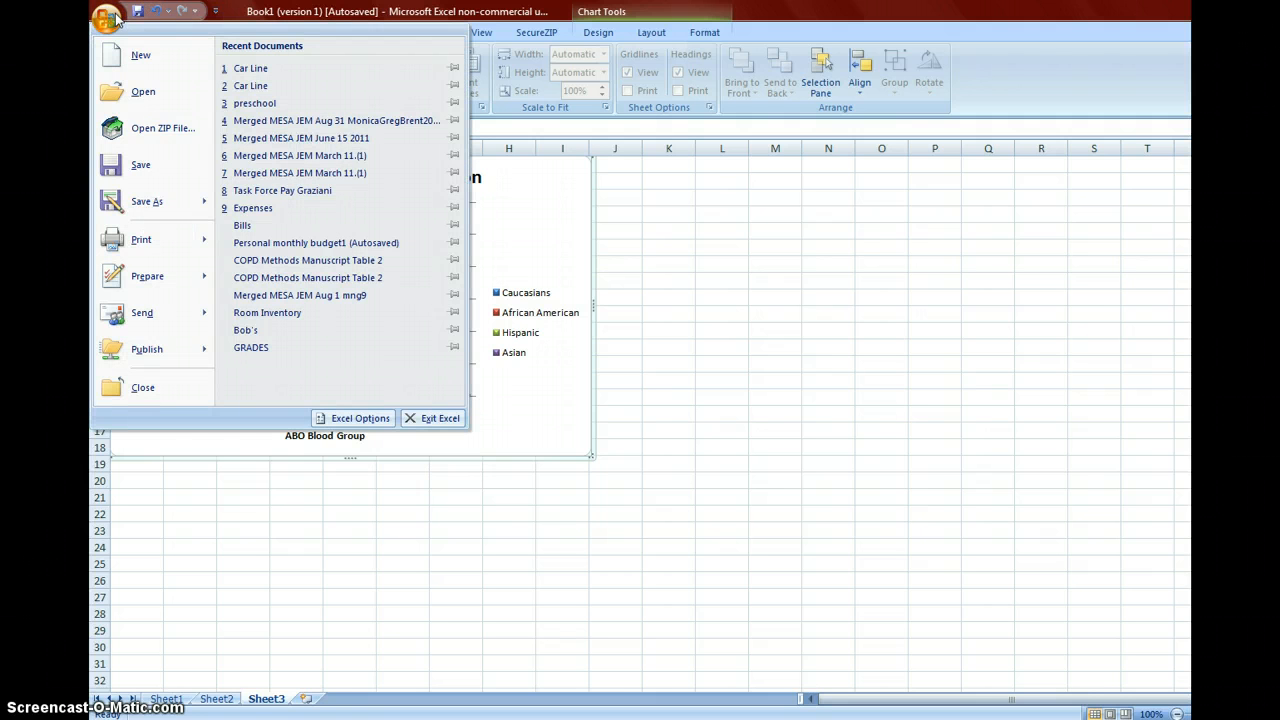
mouse_move(149, 237)
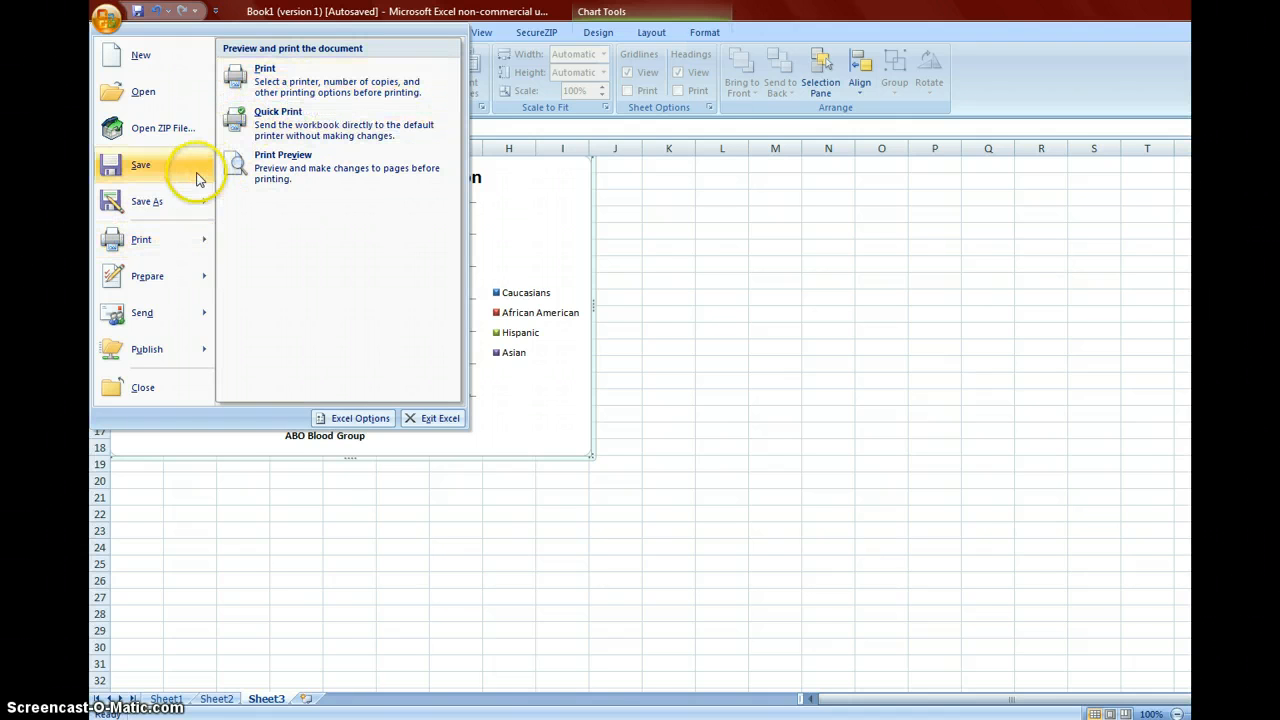
mouse_move(171, 205)
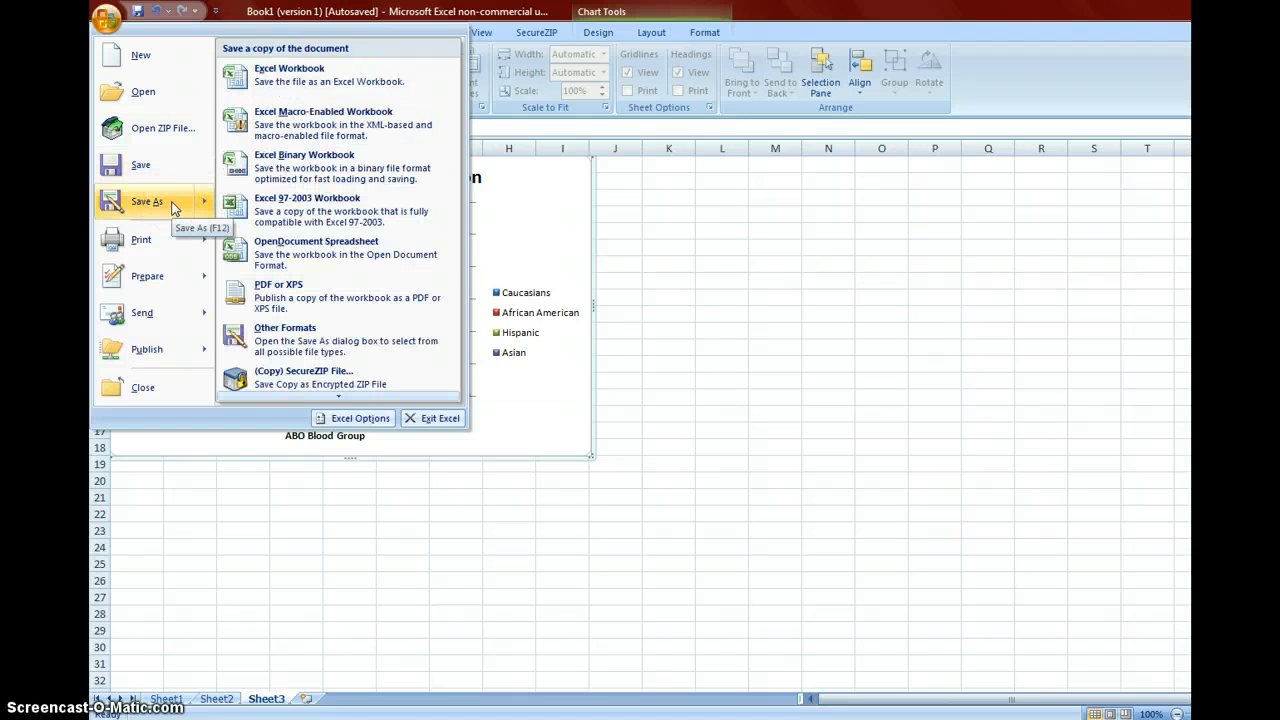
left_click(676, 262)
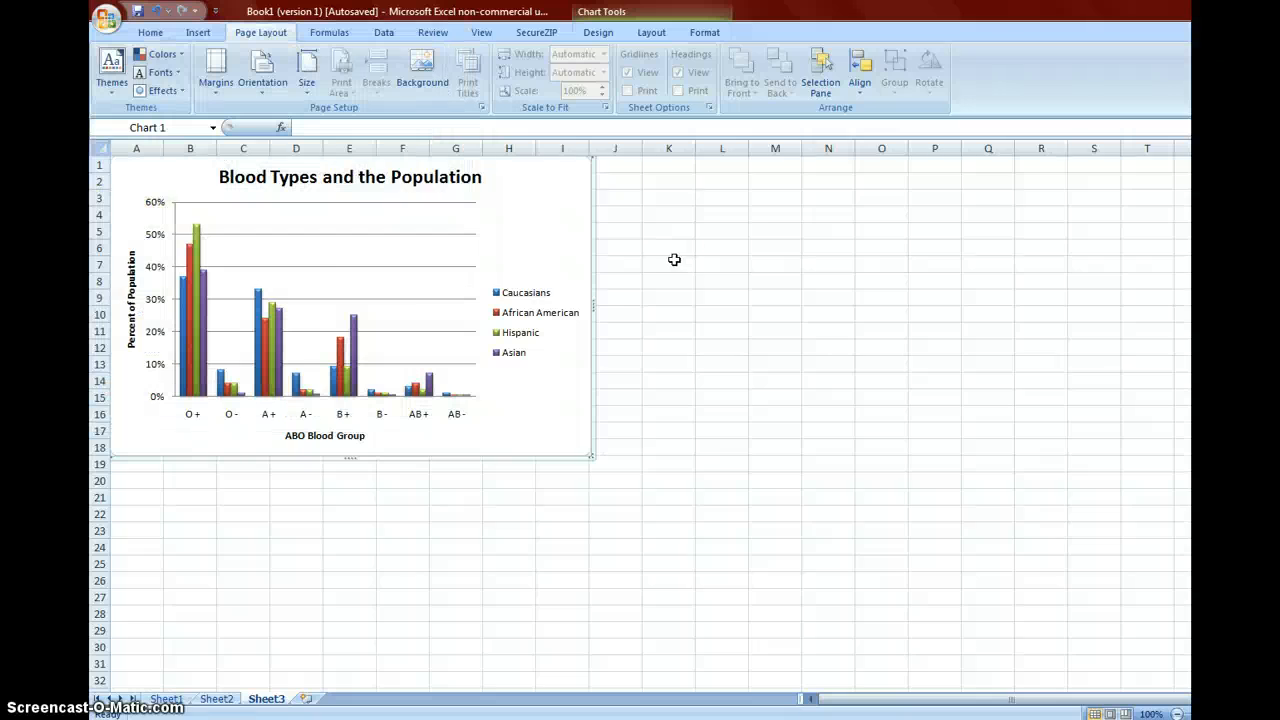
left_click(676, 260)
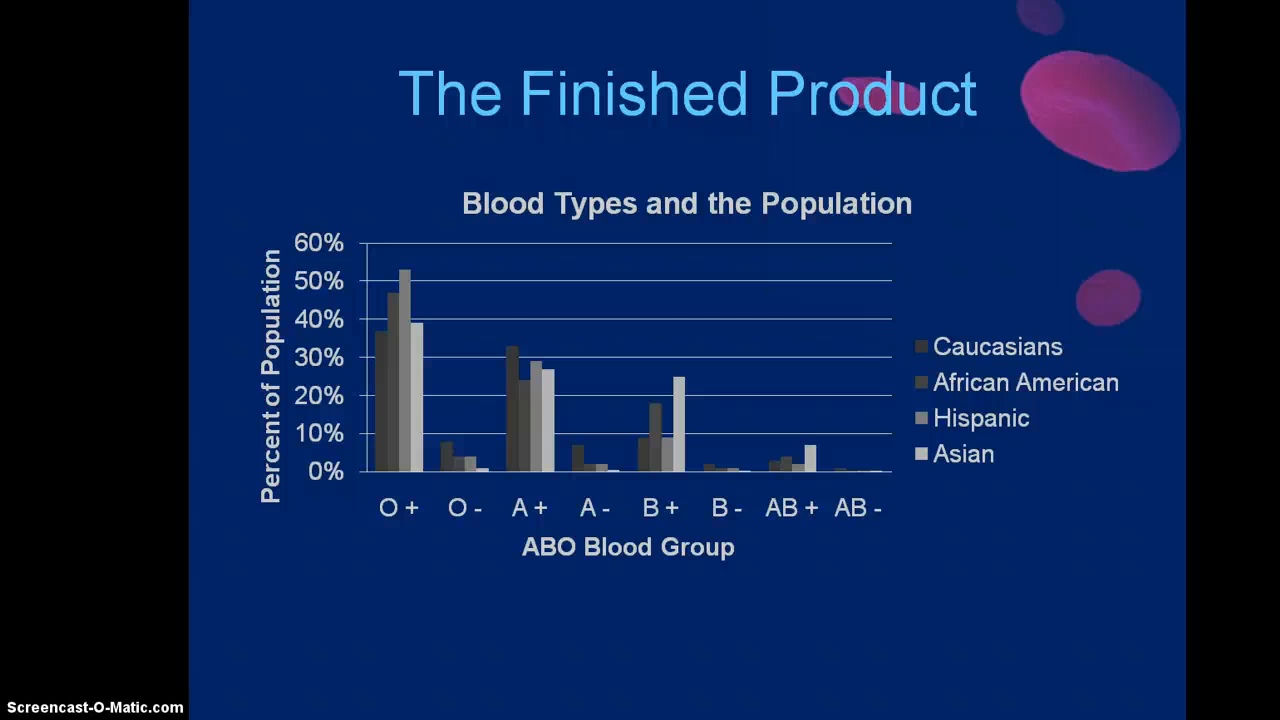
key("Right")
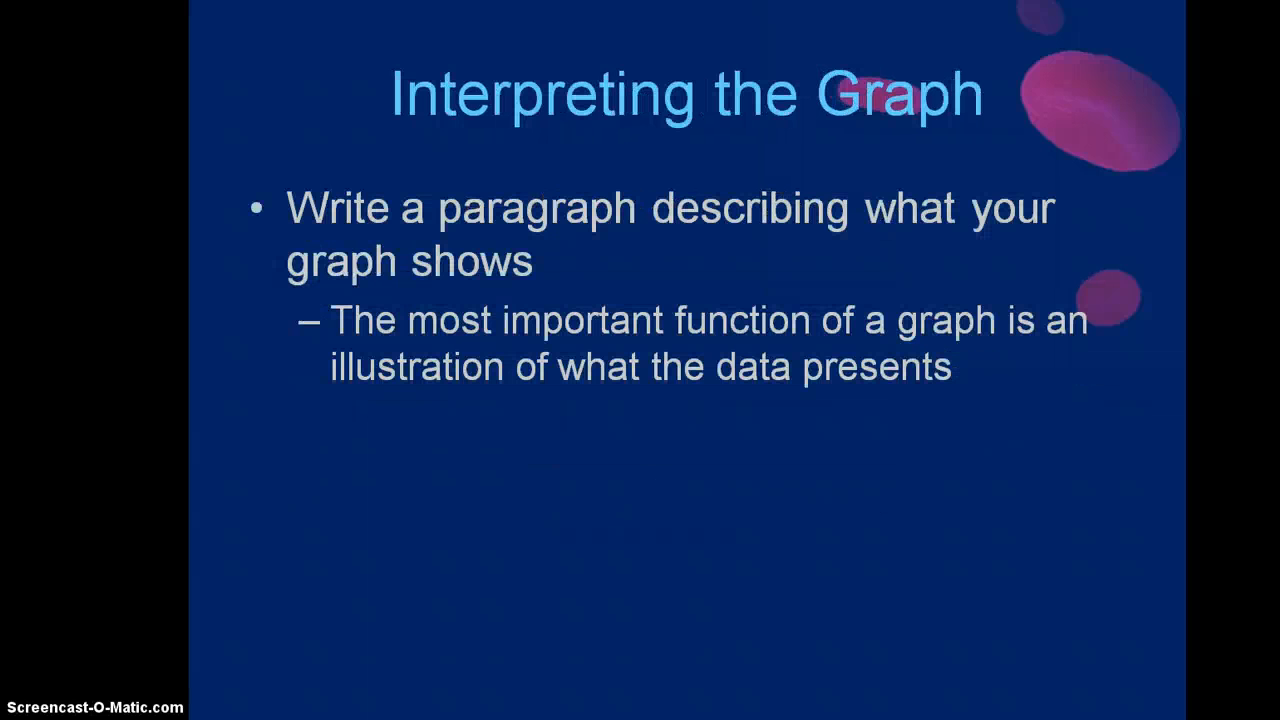